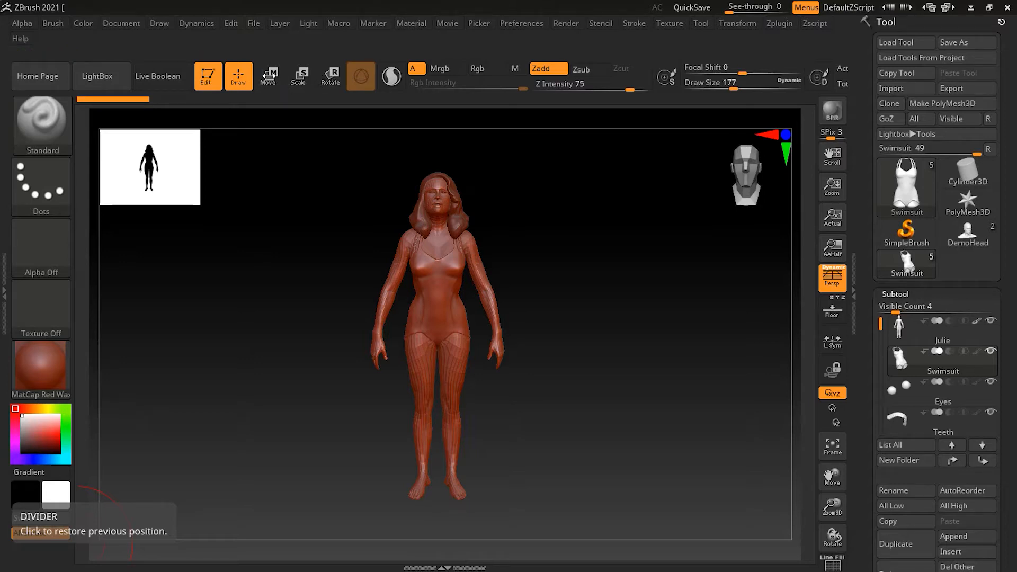
# Step: Select the Julie subtool in the list, frame the figure, and show the Move gizmo on it
pyautogui.click(269, 76)
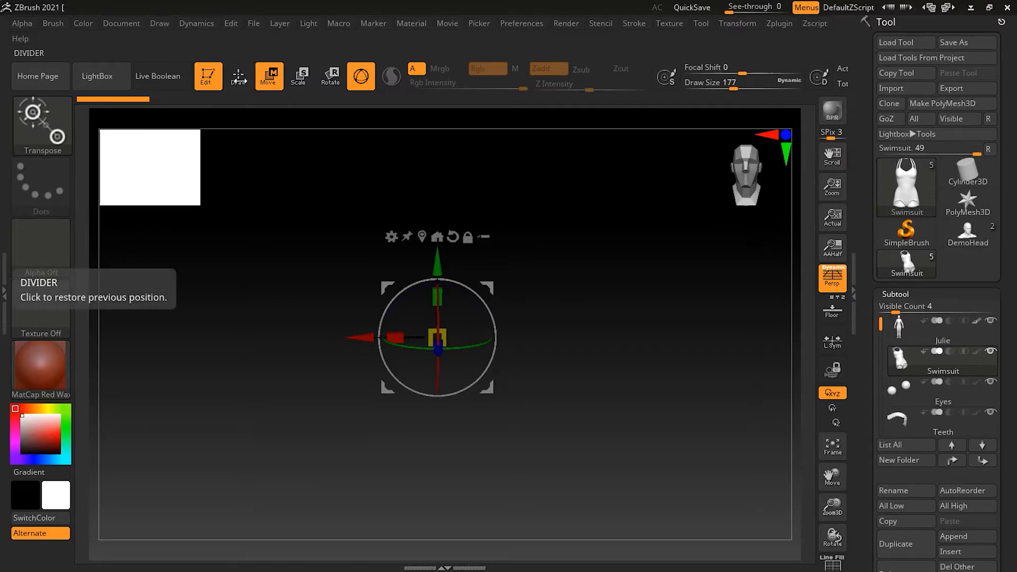
pyautogui.press('q')
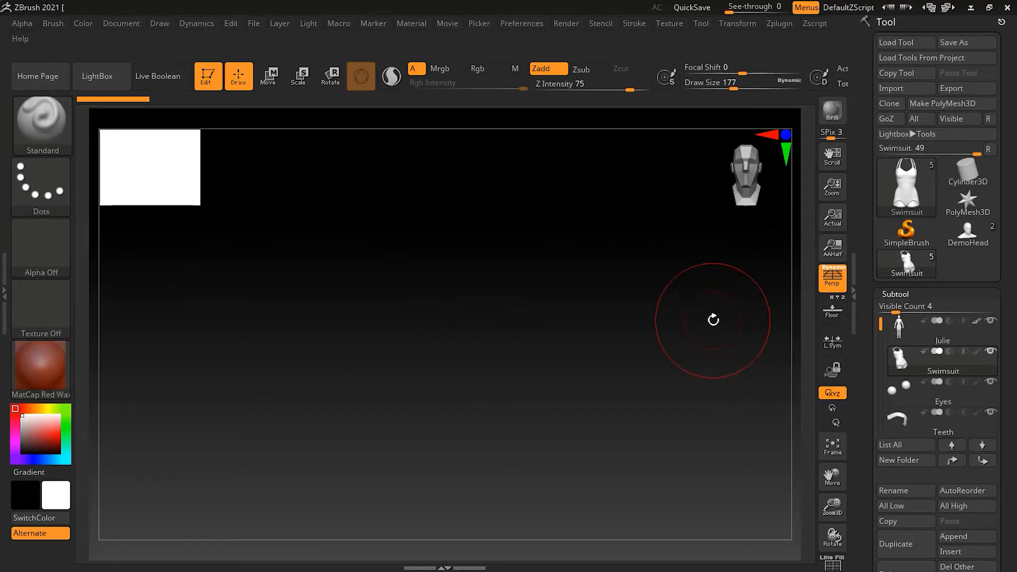
pyautogui.press('f')
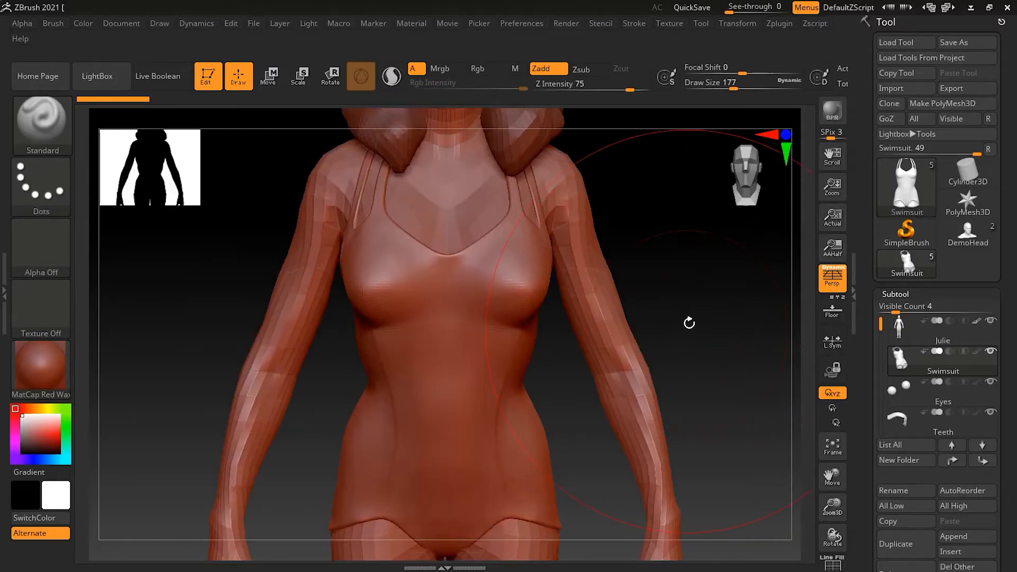
pyautogui.keyDown('alt'); pyautogui.moveTo(712, 313); pyautogui.dragTo(634, 366); pyautogui.keyUp('alt')
pyautogui.click(915, 332)
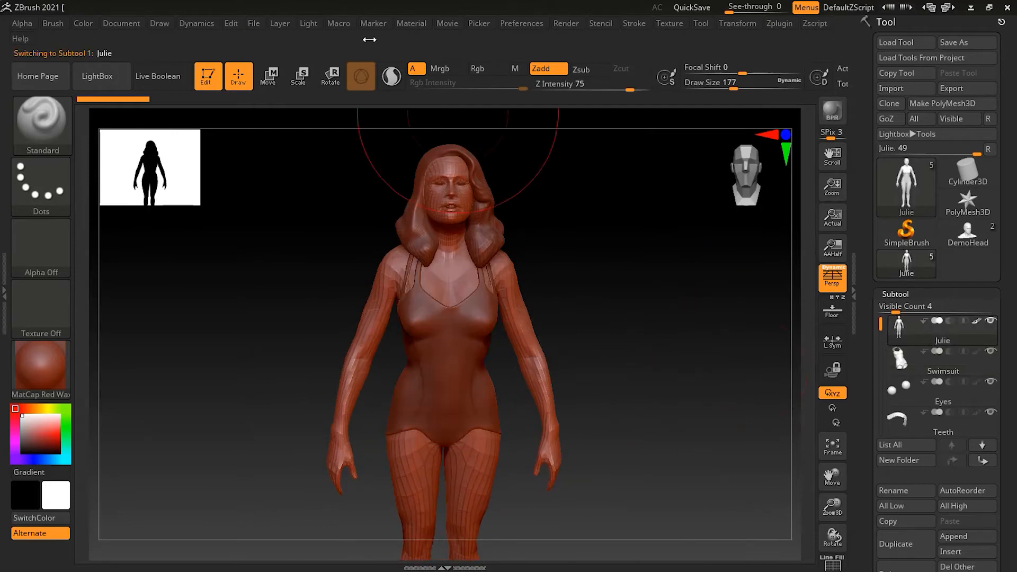
pyautogui.click(272, 79)
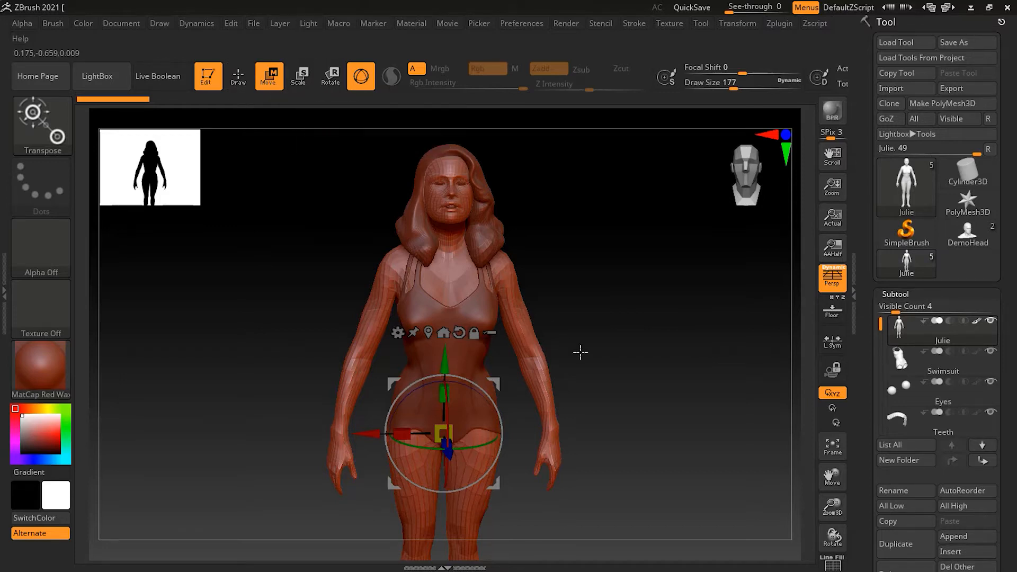
# Step: Drag the gizmo's red X arrow to slide Julie right, clear of the hair and swimsuit
pyautogui.moveTo(554, 510); pyautogui.dragTo(534, 522)
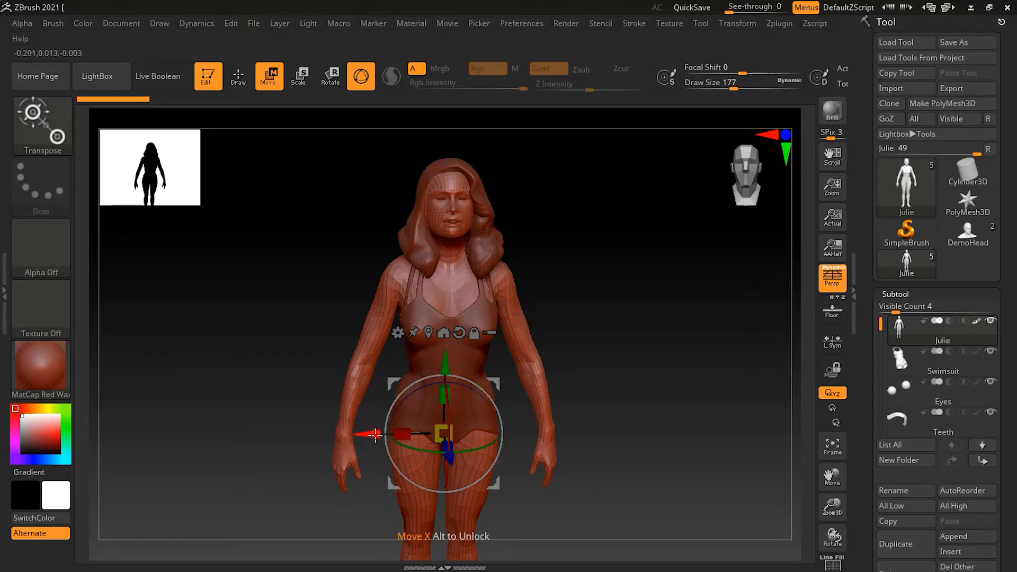
pyautogui.moveTo(375, 434); pyautogui.dragTo(515, 447)
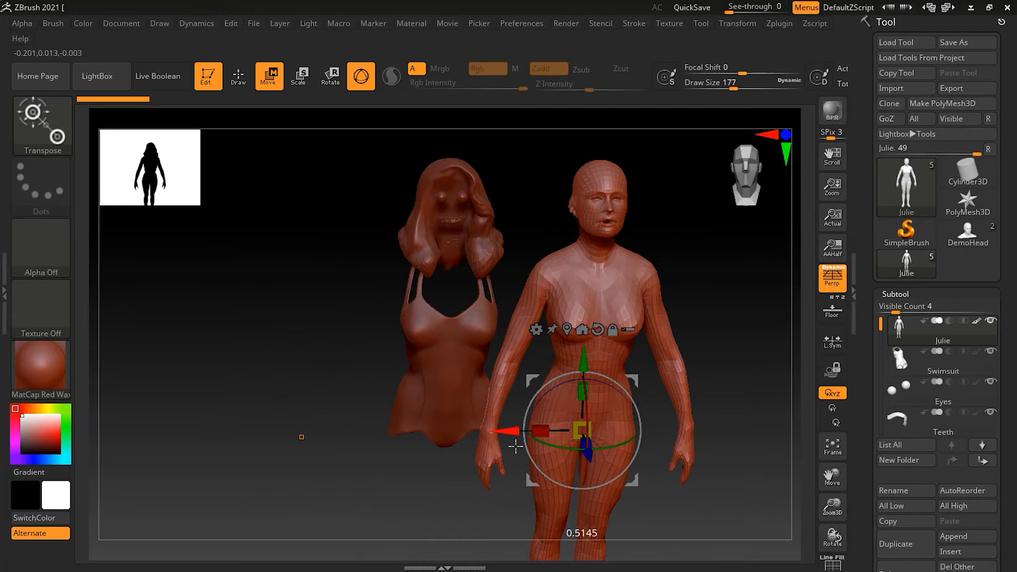
# Step: Undo the X move, then try moving the body along Y and Z and undo it
pyautogui.hotkey('ctrl', 'z')
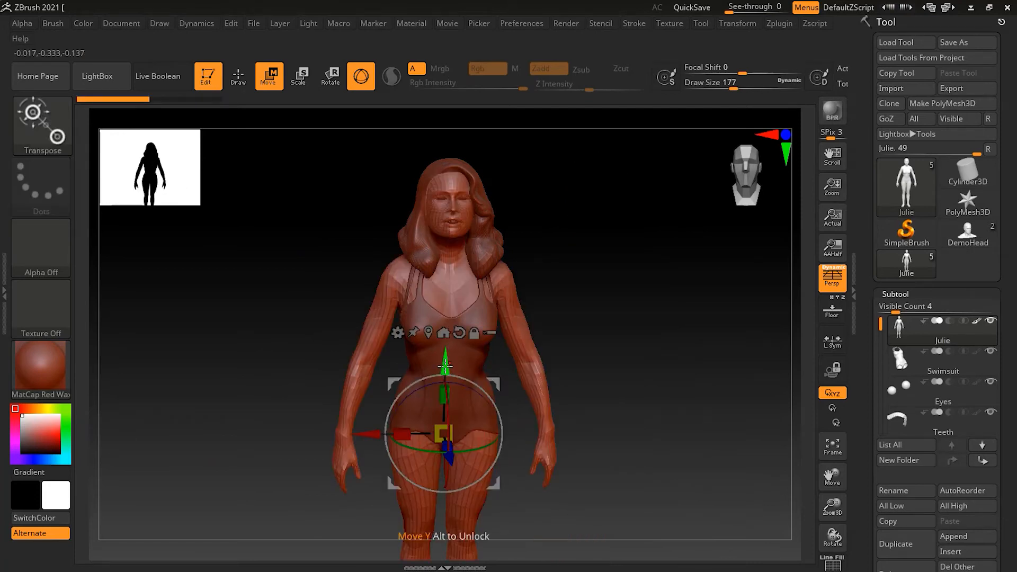
pyautogui.moveTo(445, 354)
pyautogui.mouseDown()
pyautogui.moveTo(450, 241)
pyautogui.moveTo(446, 398)
pyautogui.moveTo(458, 370)
pyautogui.moveTo(456, 291)
pyautogui.moveTo(352, 339)
pyautogui.moveTo(288, 343)
pyautogui.moveTo(528, 346)
pyautogui.moveTo(451, 318)
pyautogui.moveTo(448, 381)
pyautogui.moveTo(453, 323)
pyautogui.moveTo(451, 366)
pyautogui.mouseUp()
pyautogui.moveTo(450, 461); pyautogui.dragTo(477, 495)
pyautogui.hotkey('ctrl', 'z')
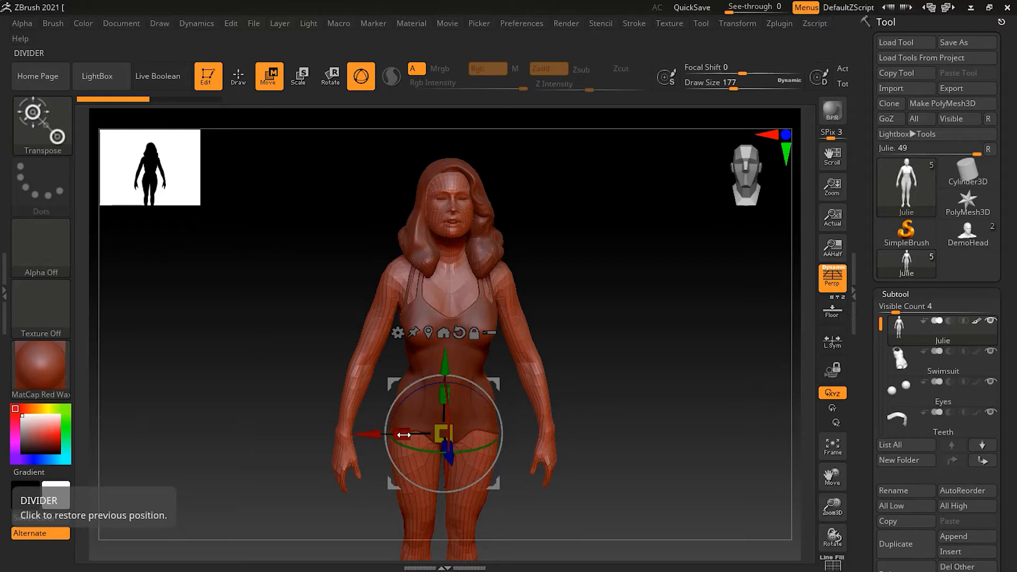
# Step: Try scaling the body along X and Y, undoing each, then thicken it along Z
pyautogui.moveTo(403, 434); pyautogui.dragTo(182, 422)
pyautogui.hotkey('ctrl', 'z')
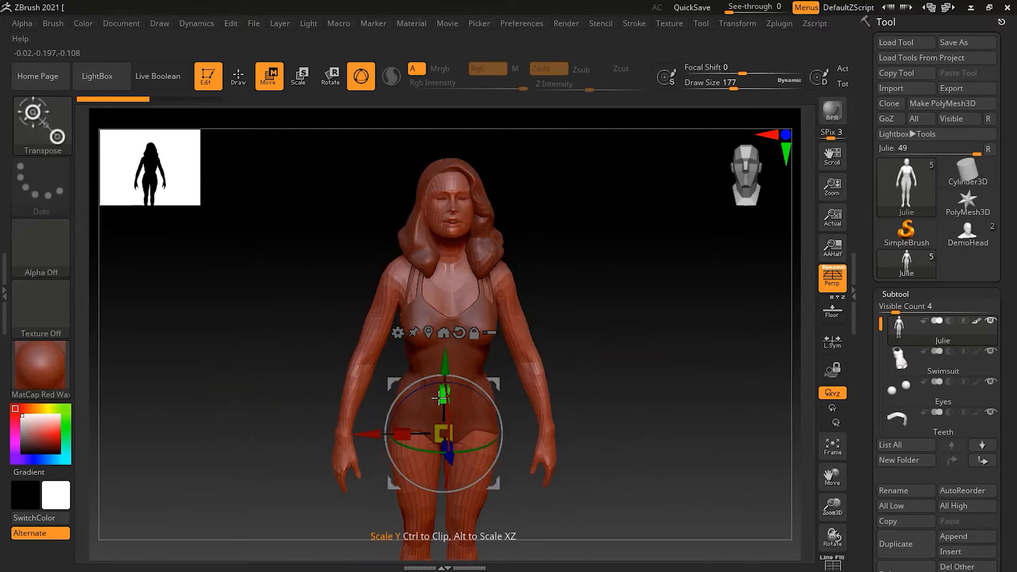
pyautogui.moveTo(443, 396)
pyautogui.mouseDown()
pyautogui.moveTo(445, 371)
pyautogui.moveTo(459, 492)
pyautogui.moveTo(575, 522)
pyautogui.moveTo(583, 540)
pyautogui.mouseUp()
pyautogui.hotkey('ctrl', 'z')
pyautogui.hotkey('ctrl', 'z')
pyautogui.moveTo(622, 461); pyautogui.dragTo(643, 461)
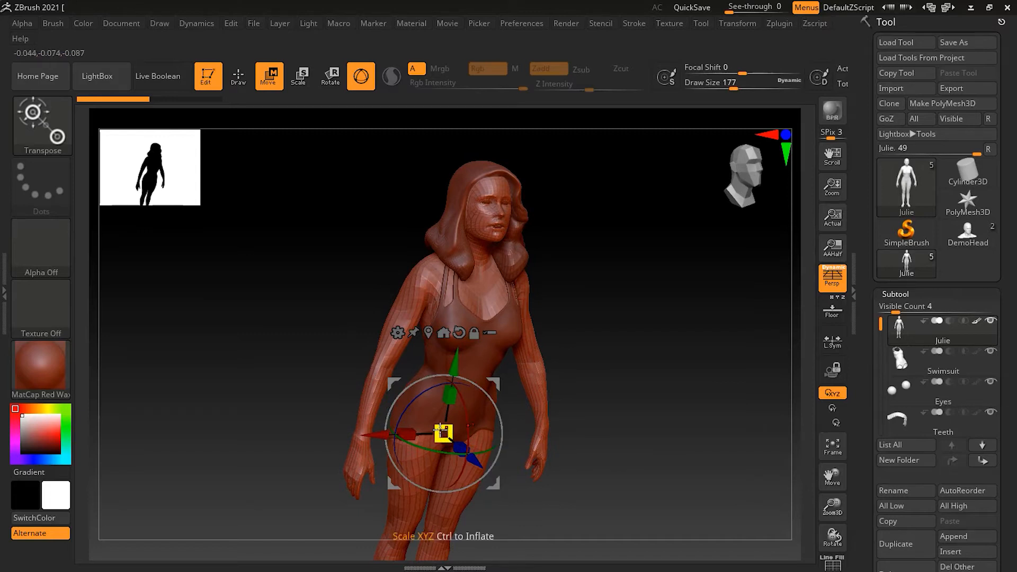
# Step: Try a uniform scale and a free move of the Julie body, undoing both
pyautogui.moveTo(441, 433); pyautogui.dragTo(364, 470)
pyautogui.hotkey('ctrl', 'z')
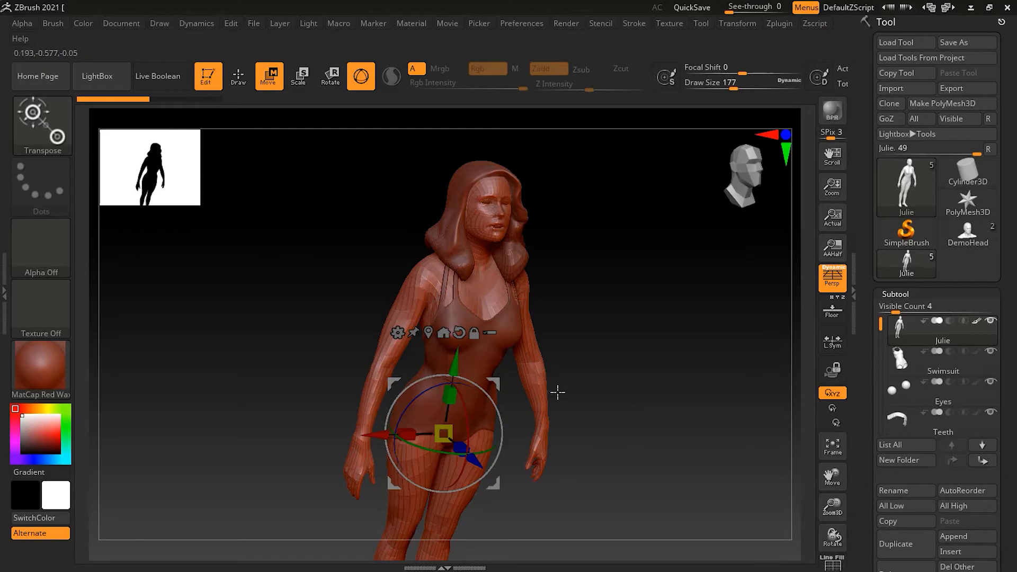
pyautogui.moveTo(496, 380); pyautogui.dragTo(523, 438)
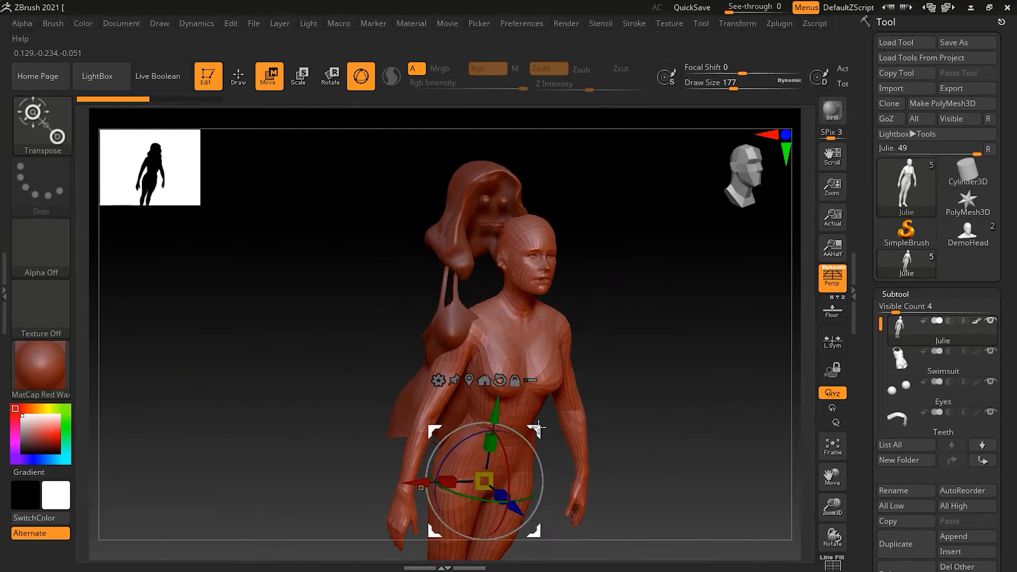
pyautogui.hotkey('ctrl', 'z')
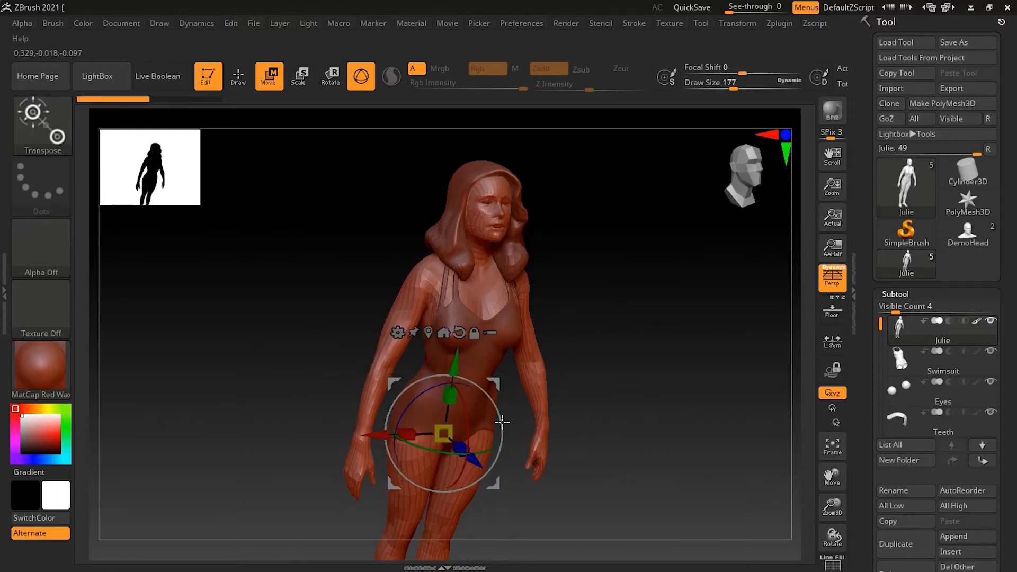
# Step: Try X, Y, Z and screen-plane rotations, undoing each, and return to the front view
pyautogui.moveTo(466, 413); pyautogui.dragTo(469, 350)
pyautogui.hotkey('ctrl', 'z')
pyautogui.moveTo(450, 455); pyautogui.dragTo(382, 451)
pyautogui.hotkey('ctrl', 'z')
pyautogui.moveTo(419, 396); pyautogui.dragTo(454, 380)
pyautogui.hotkey('ctrl', 'z')
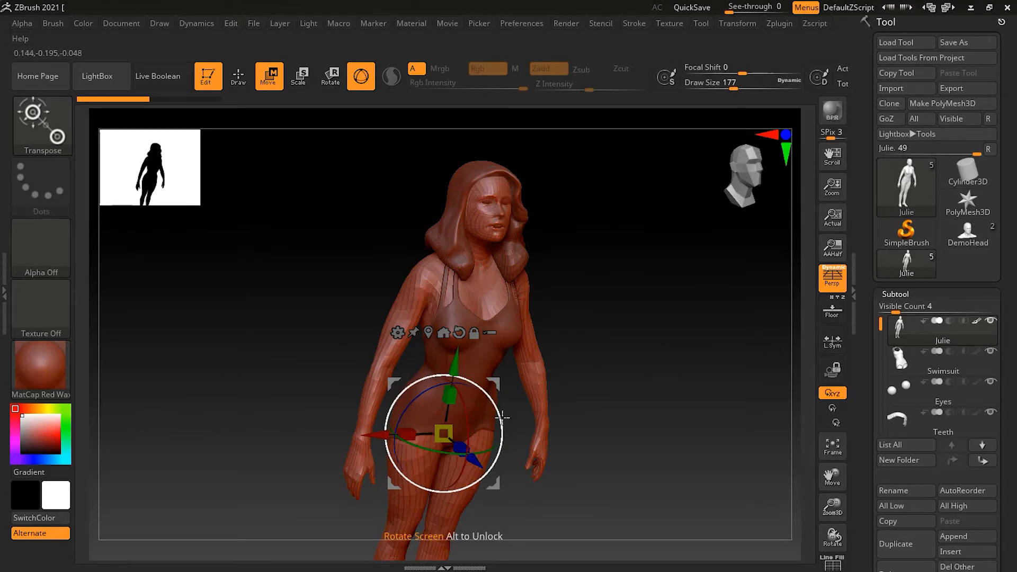
pyautogui.moveTo(502, 418); pyautogui.dragTo(523, 480)
pyautogui.hotkey('ctrl', 'z')
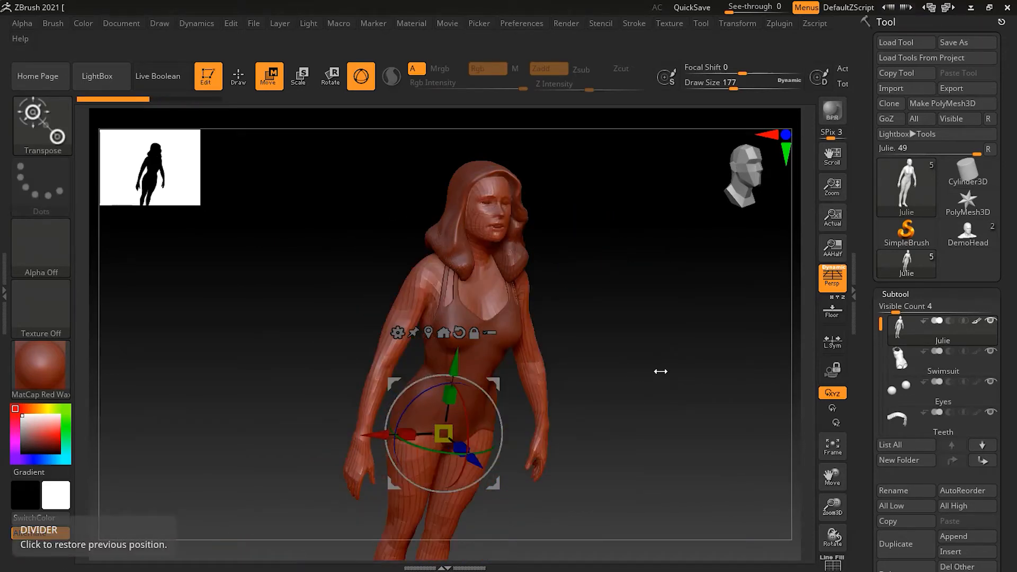
pyautogui.hotkey('ctrl', 'z')
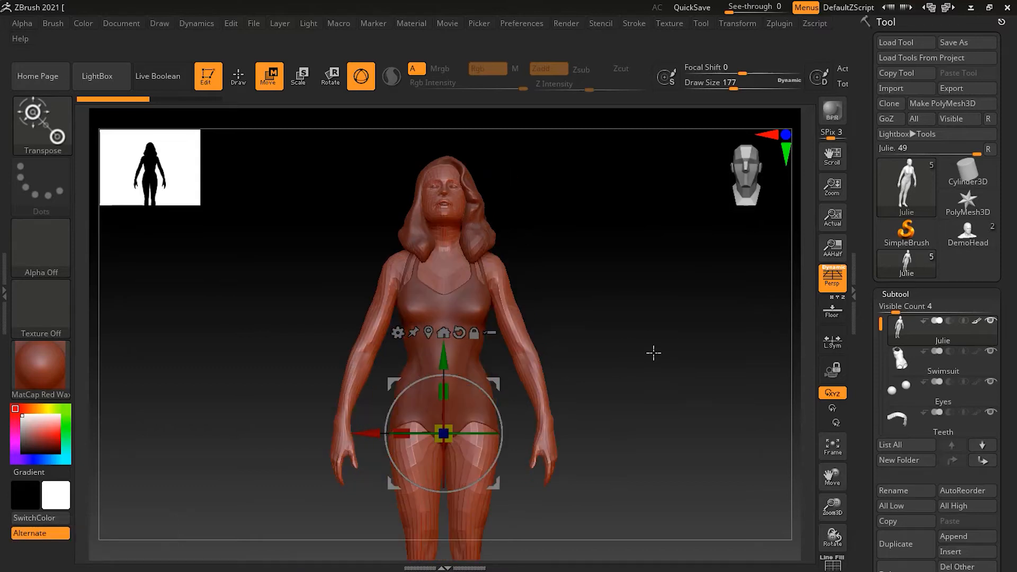
pyautogui.keyDown('alt'); pyautogui.moveTo(633, 358); pyautogui.dragTo(605, 395); pyautogui.keyUp('alt')
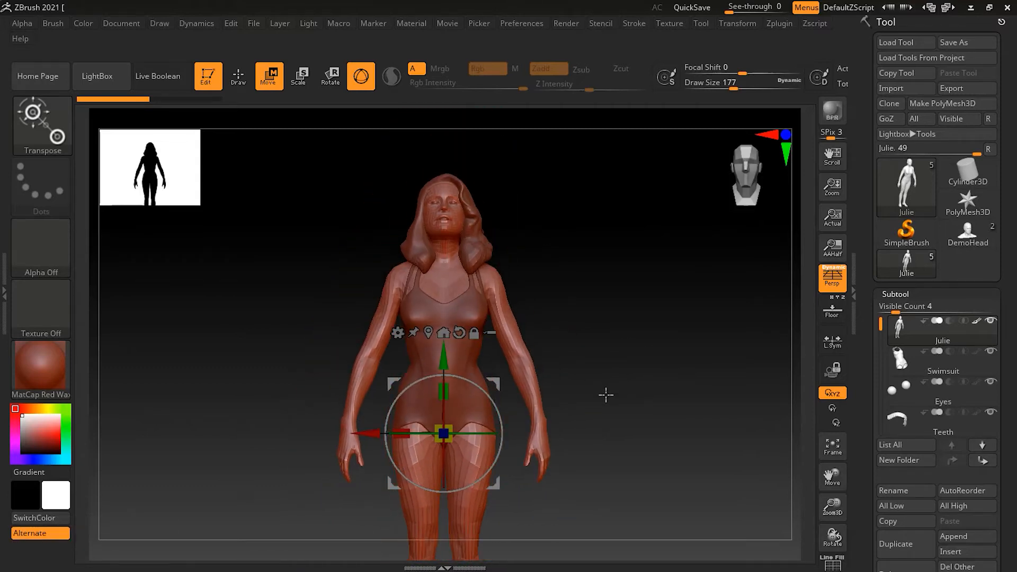
# Step: Turn off Gizmo 3D so the classic Transpose action line is used instead
pyautogui.click(369, 86)
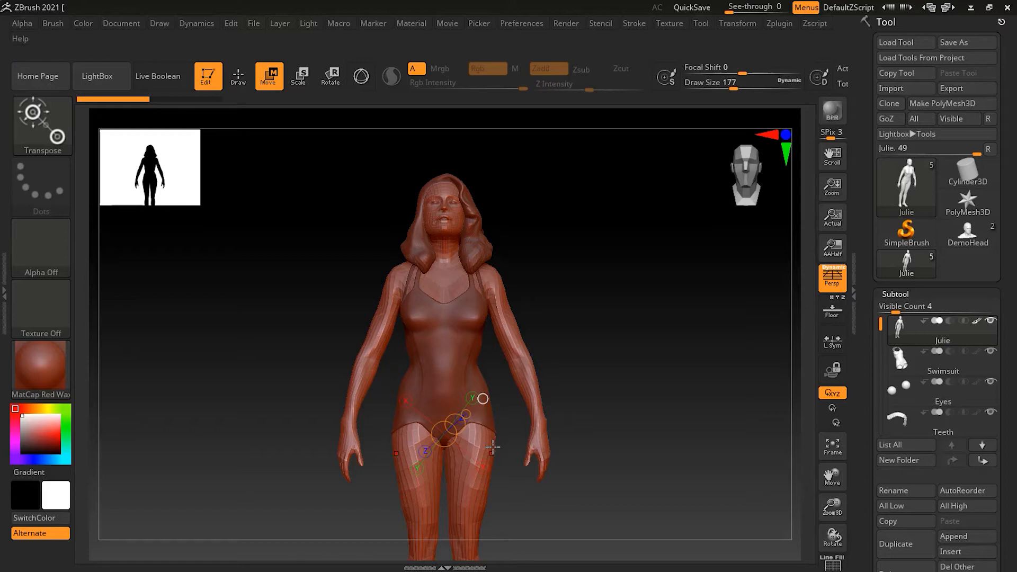
# Step: Try a clip and a move with the transpose line, undoing both, and redraw it across the hips
pyautogui.click(444, 436)
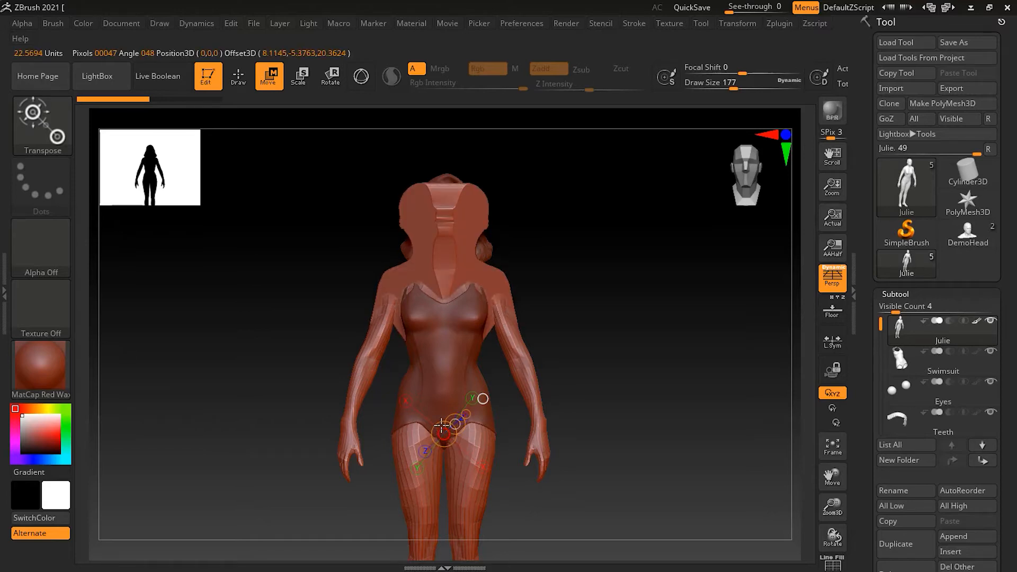
pyautogui.hotkey('ctrl', 'z')
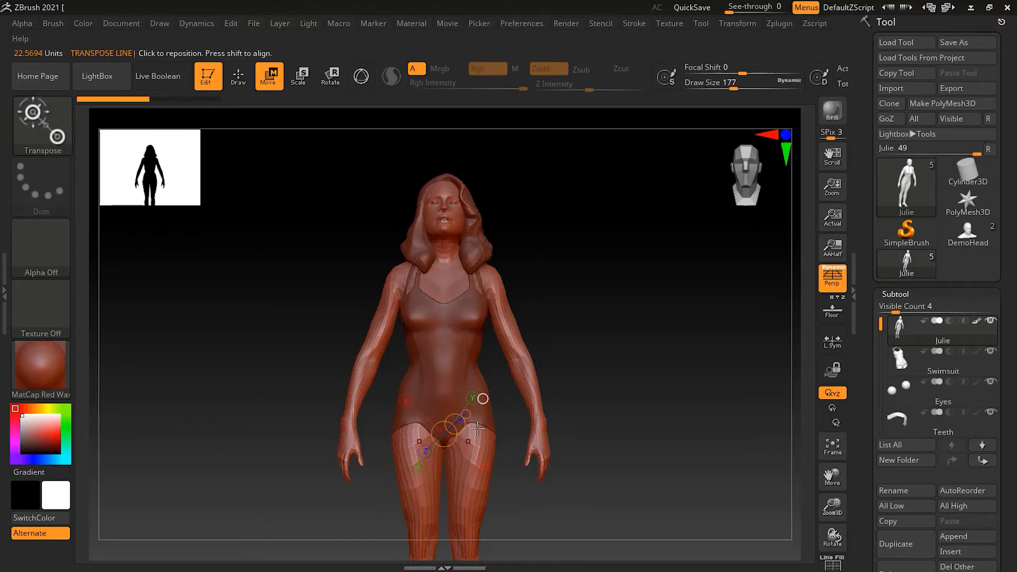
pyautogui.click(483, 399)
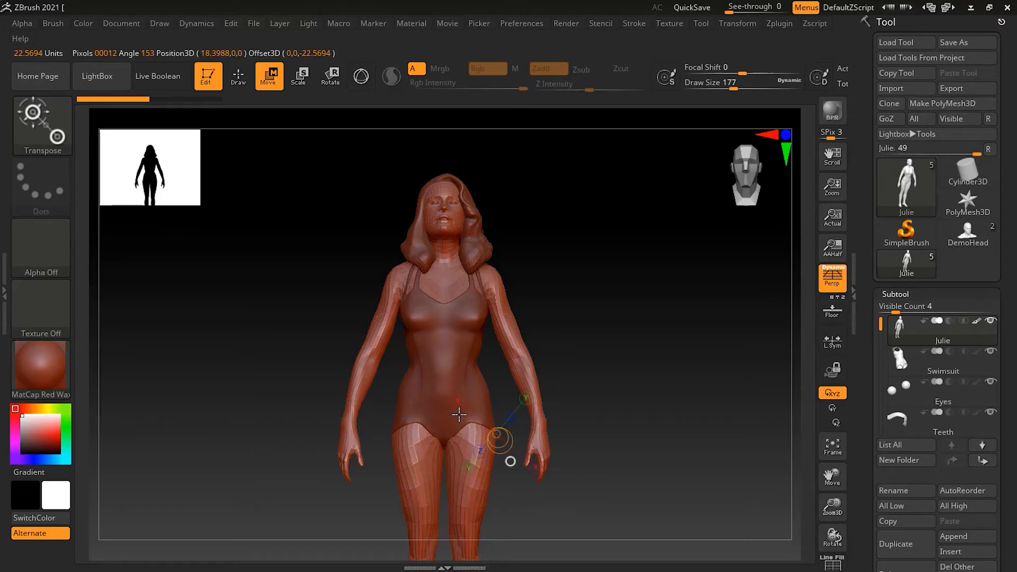
pyautogui.moveTo(510, 462); pyautogui.dragTo(592, 518)
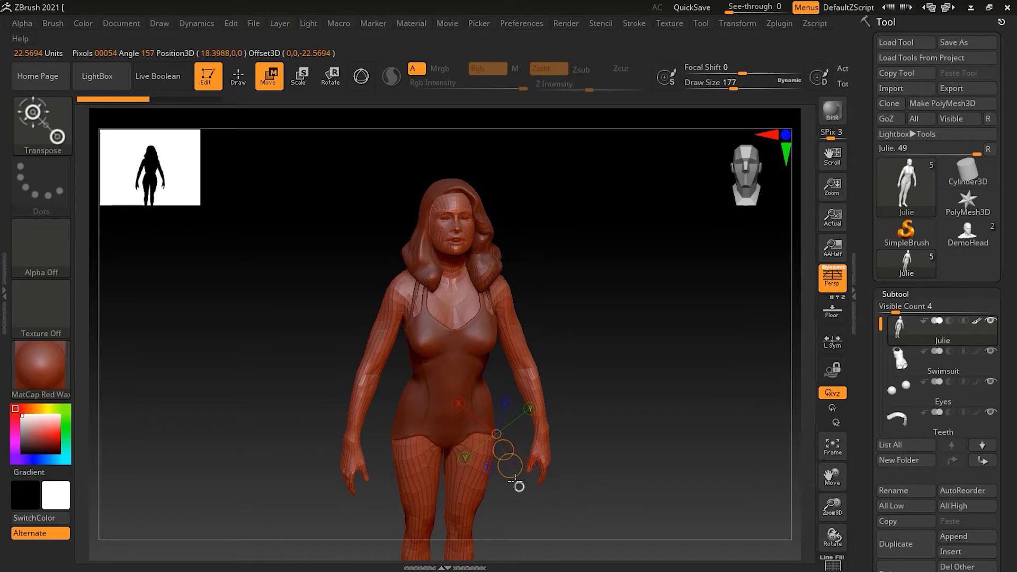
pyautogui.moveTo(503, 449); pyautogui.dragTo(483, 429)
pyautogui.hotkey('ctrl', 'z')
# Step: Snap the transpose line to the Y, X and Z axes and swing its end down along the thigh
pyautogui.click(466, 458)
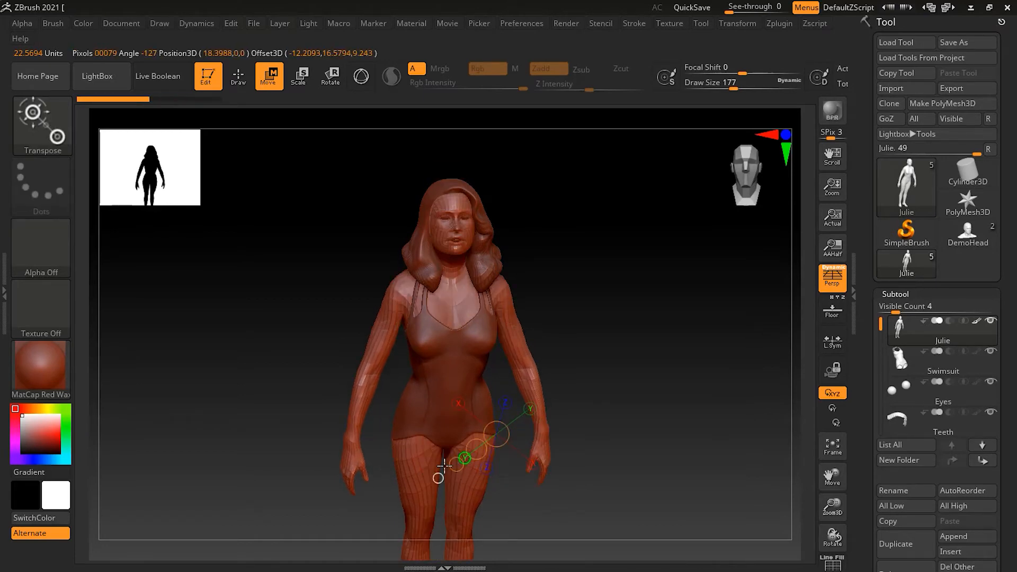
pyautogui.click(456, 407)
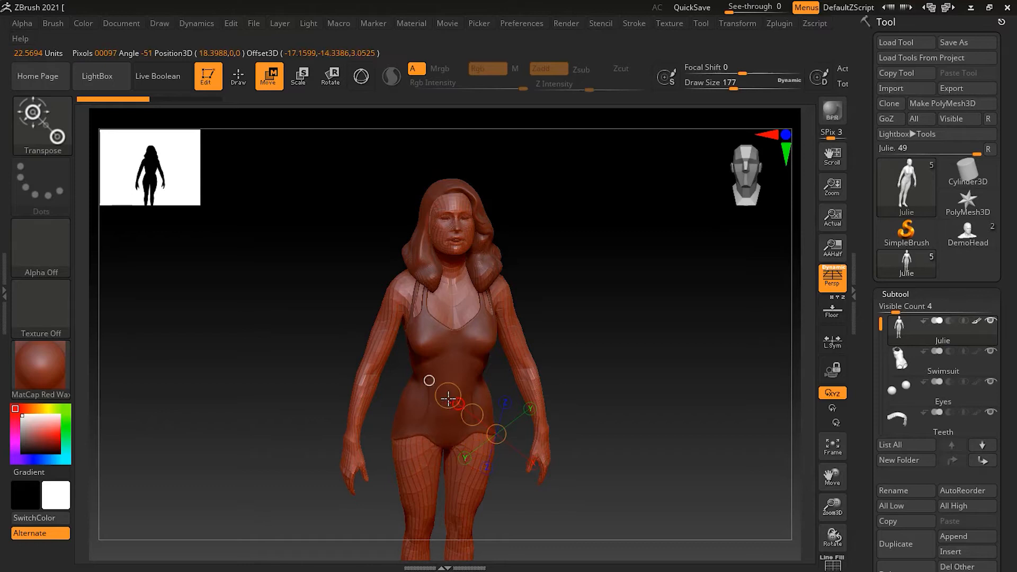
pyautogui.moveTo(498, 433); pyautogui.dragTo(491, 438)
pyautogui.hotkey('ctrl', 'z')
pyautogui.hotkey('ctrl', 'z')
pyautogui.hotkey('ctrl', 'z')
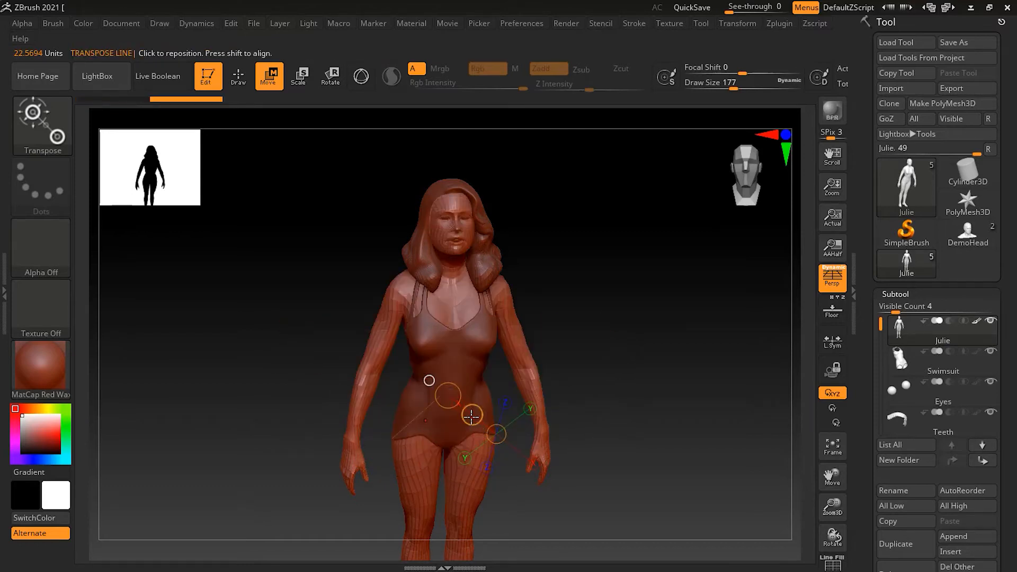
pyautogui.hotkey('ctrl', 'z')
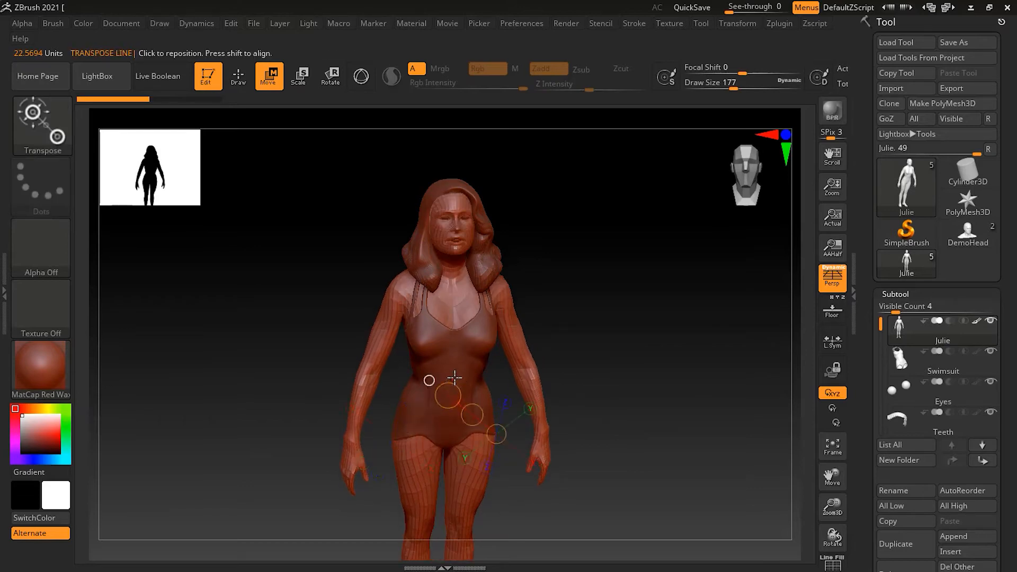
pyautogui.keyDown('shift'); pyautogui.moveTo(459, 379); pyautogui.dragTo(466, 370); pyautogui.keyUp('shift')
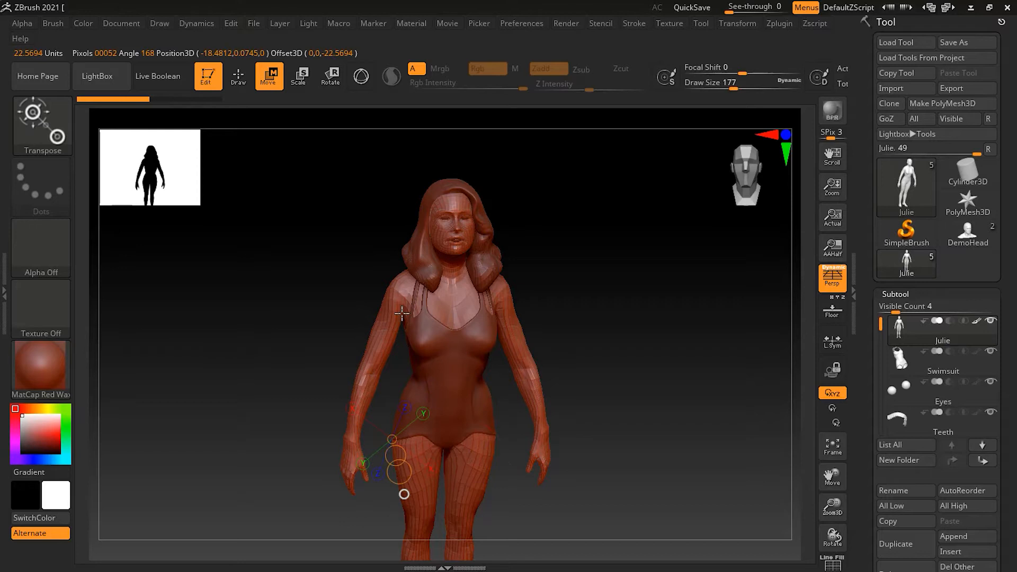
pyautogui.moveTo(404, 495); pyautogui.dragTo(338, 485)
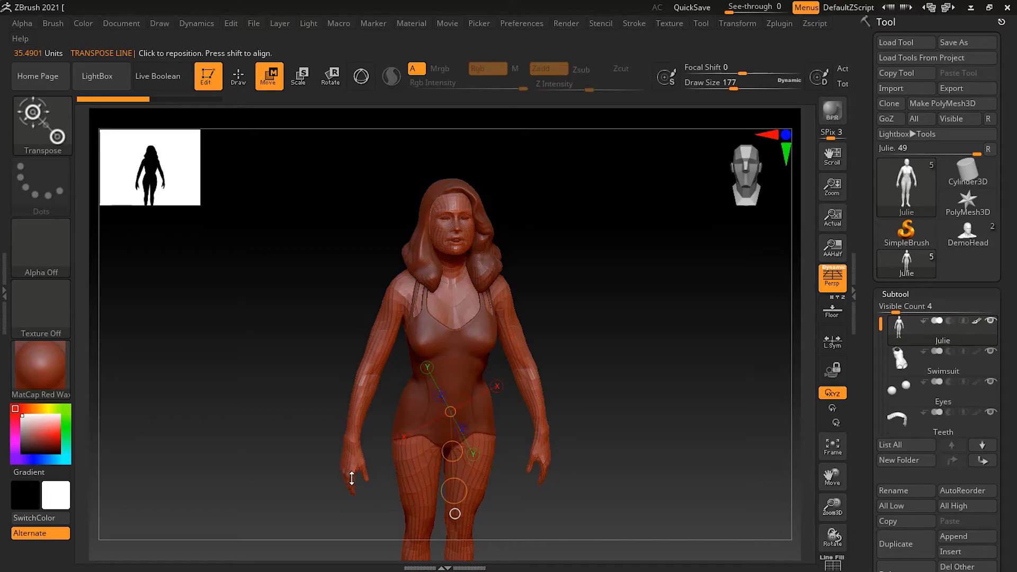
# Step: Try a Transpose clip along the left shoulder, undo it, and lay the line down the right arm
pyautogui.click(403, 285)
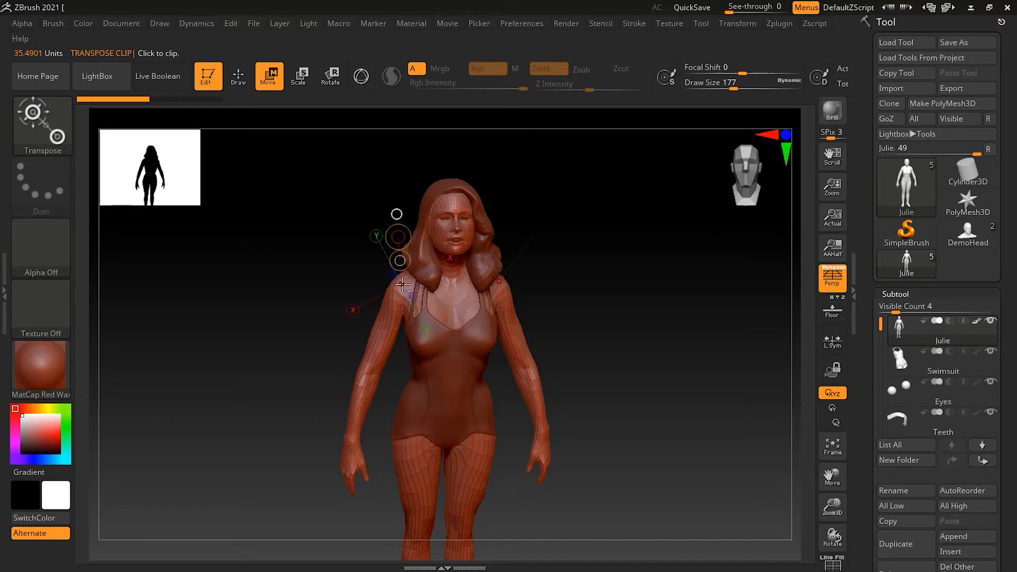
pyautogui.moveTo(403, 284); pyautogui.dragTo(378, 363)
pyautogui.hotkey('ctrl', 'z')
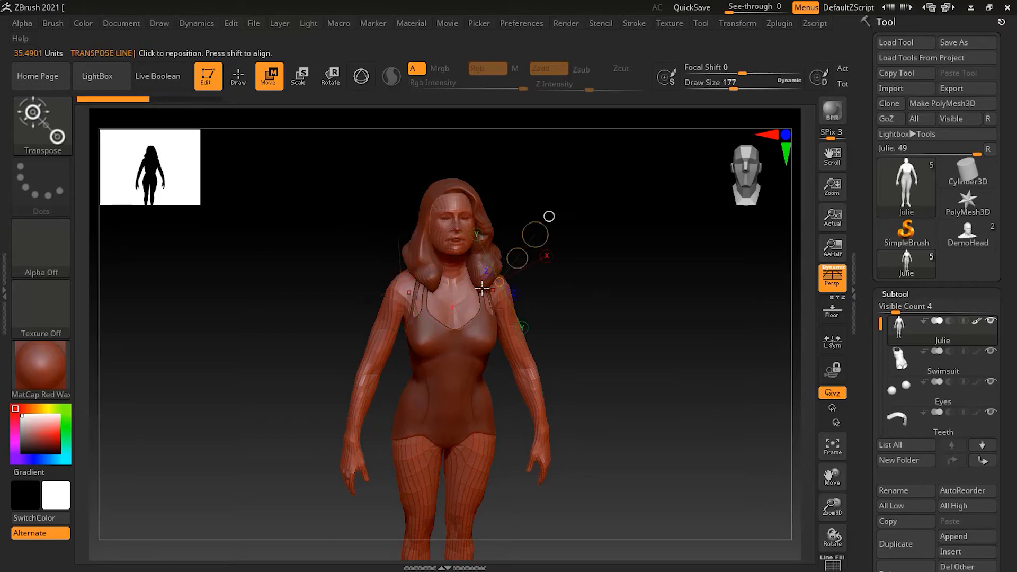
pyautogui.click(500, 282)
pyautogui.click(400, 283)
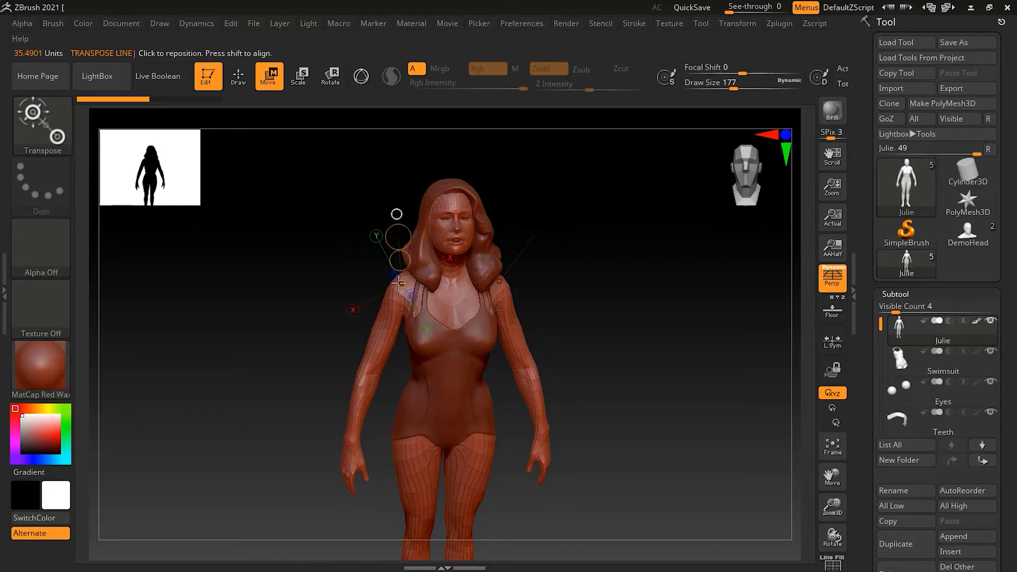
pyautogui.click(500, 282)
pyautogui.moveTo(487, 301); pyautogui.dragTo(546, 468)
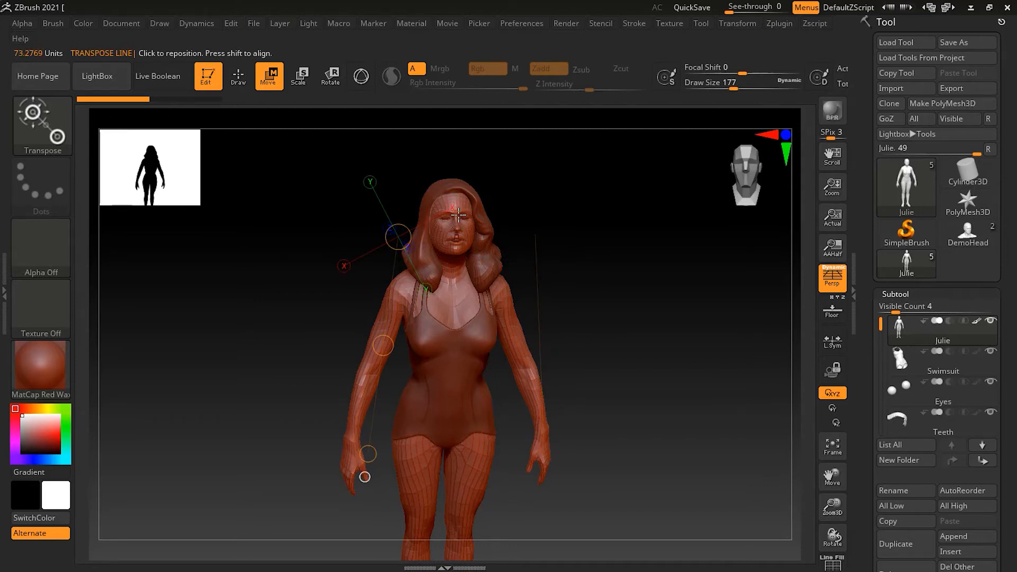
# Step: Zoom out and draw the transpose line vertically from above the head down the figure
pyautogui.keyDown('ctrl'); pyautogui.moveTo(609, 281); pyautogui.dragTo(565, 287, button='right'); pyautogui.keyUp('ctrl')
pyautogui.moveTo(605, 347); pyautogui.dragTo(620, 247, button='right')
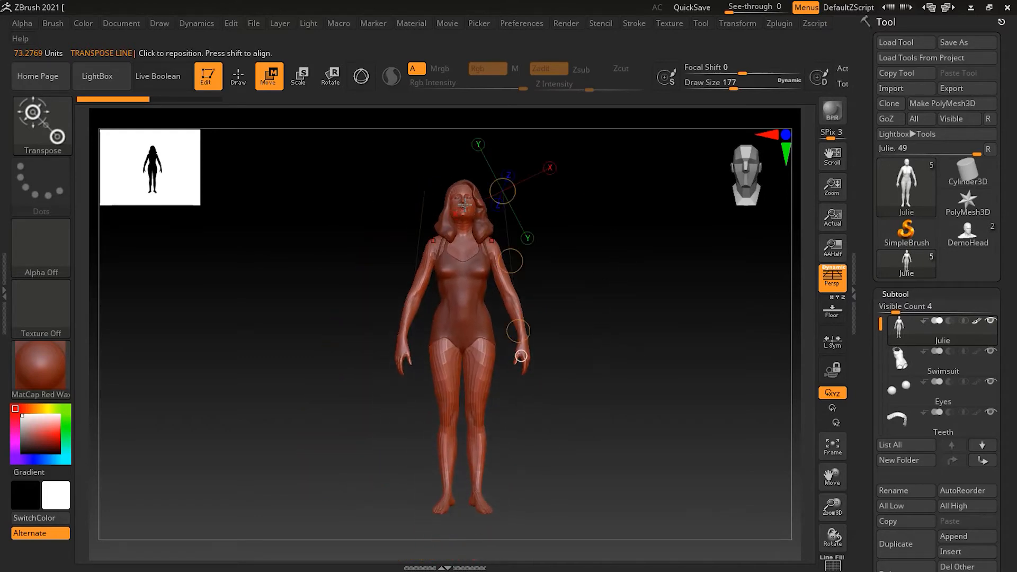
pyautogui.moveTo(462, 181)
pyautogui.mouseDown()
pyautogui.moveTo(480, 360)
pyautogui.moveTo(459, 432)
pyautogui.moveTo(475, 481)
pyautogui.moveTo(464, 507)
pyautogui.mouseUp()
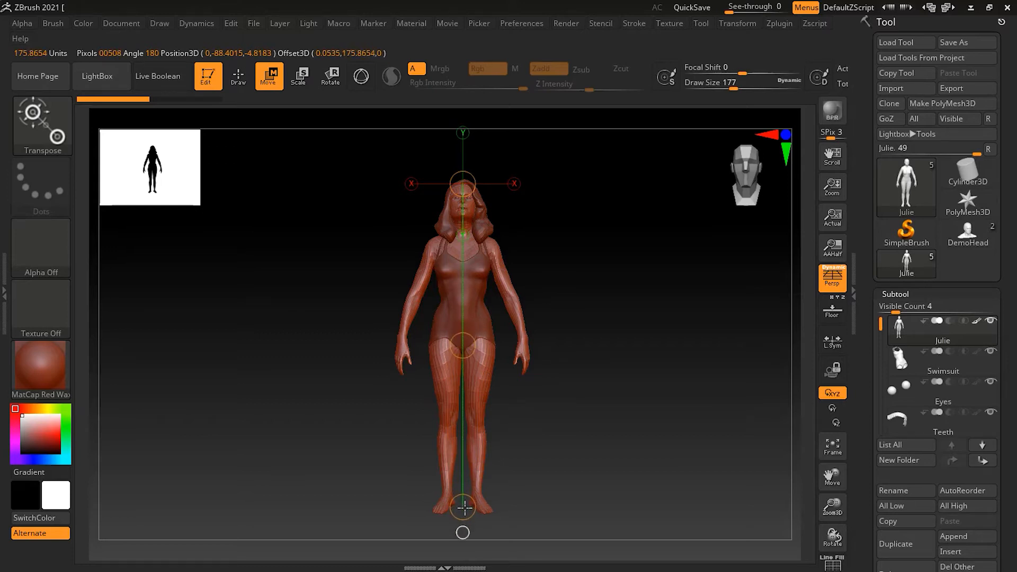
# Step: Clear the old line and draw a new transpose line from Julie's hip down to her foot
pyautogui.click(439, 341)
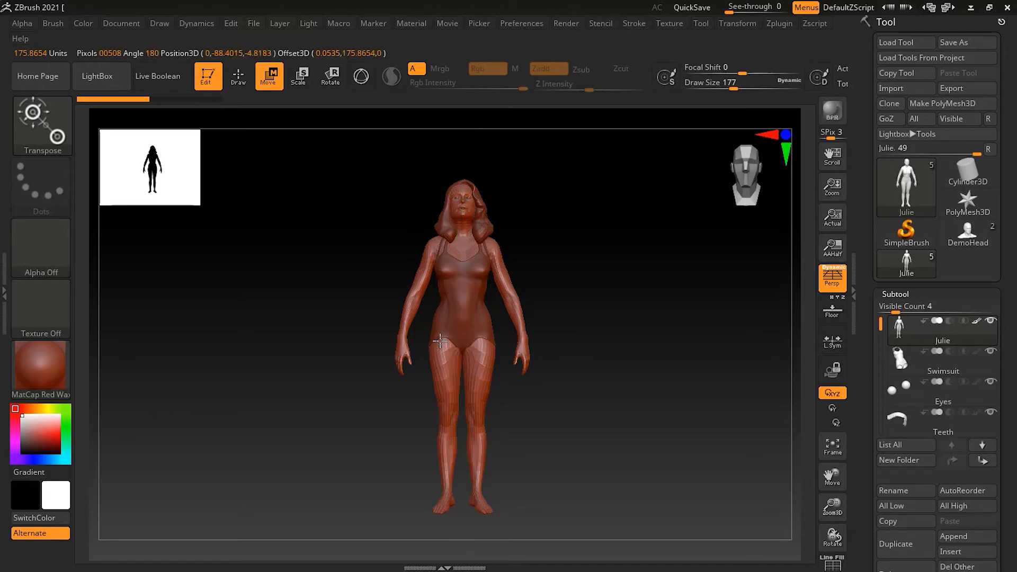
pyautogui.moveTo(440, 341); pyautogui.dragTo(447, 501)
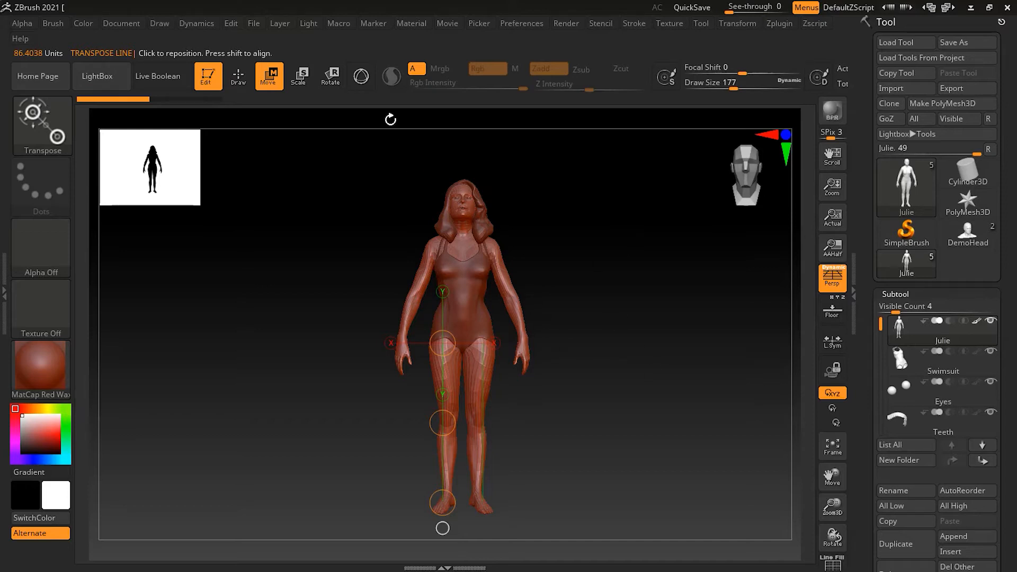
# Step: Switch back to Gizmo 3D and orbit and zoom to inspect it centred at Julie's hips
pyautogui.click(361, 79)
pyautogui.moveTo(552, 290)
pyautogui.mouseDown()
pyautogui.moveTo(567, 307)
pyautogui.moveTo(559, 309)
pyautogui.mouseUp()
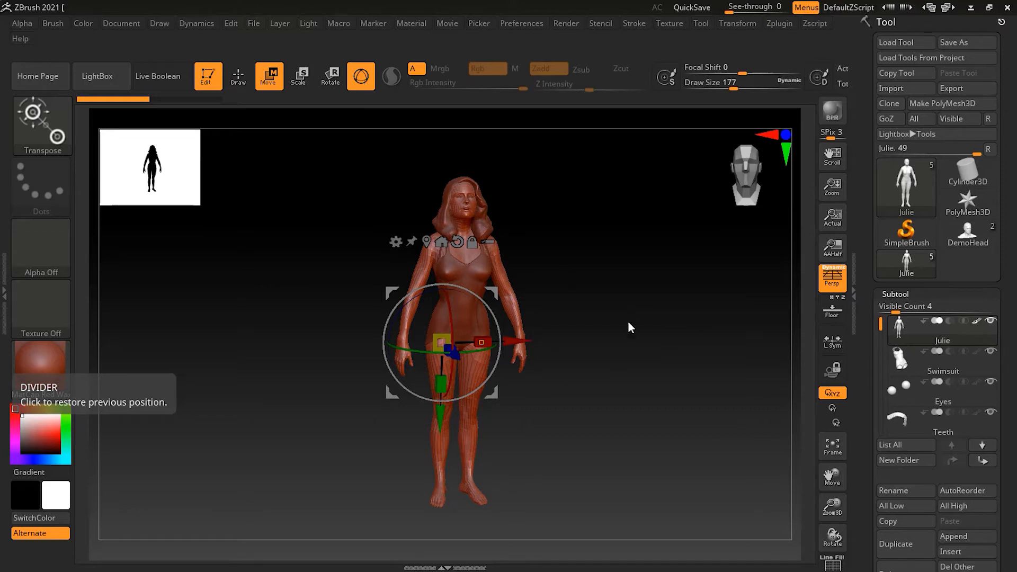
pyautogui.moveTo(631, 364)
pyautogui.mouseDown()
pyautogui.moveTo(615, 363)
pyautogui.moveTo(643, 364)
pyautogui.mouseUp()
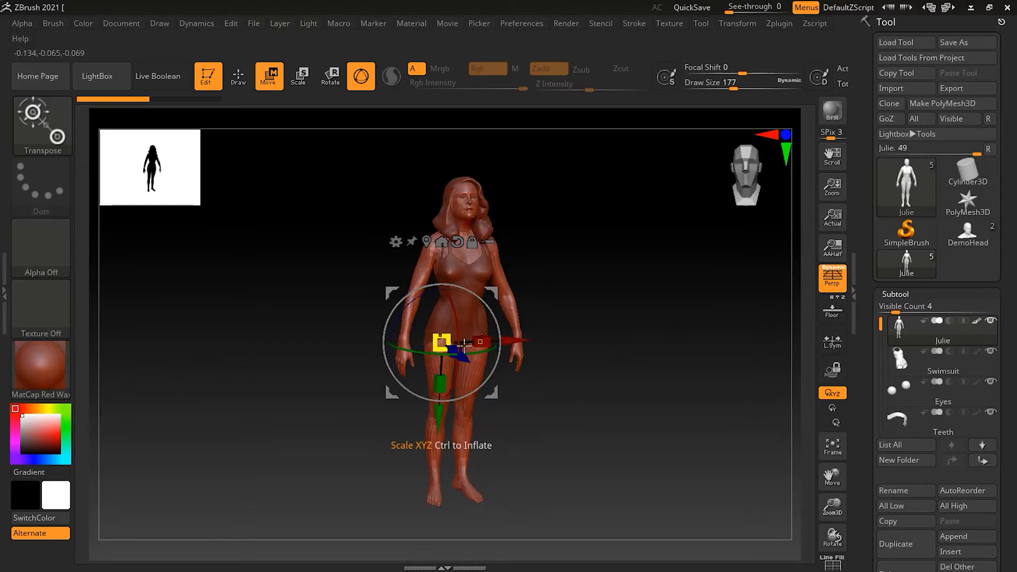
pyautogui.keyDown('alt'); pyautogui.moveTo(581, 265); pyautogui.dragTo(658, 348); pyautogui.keyUp('alt')
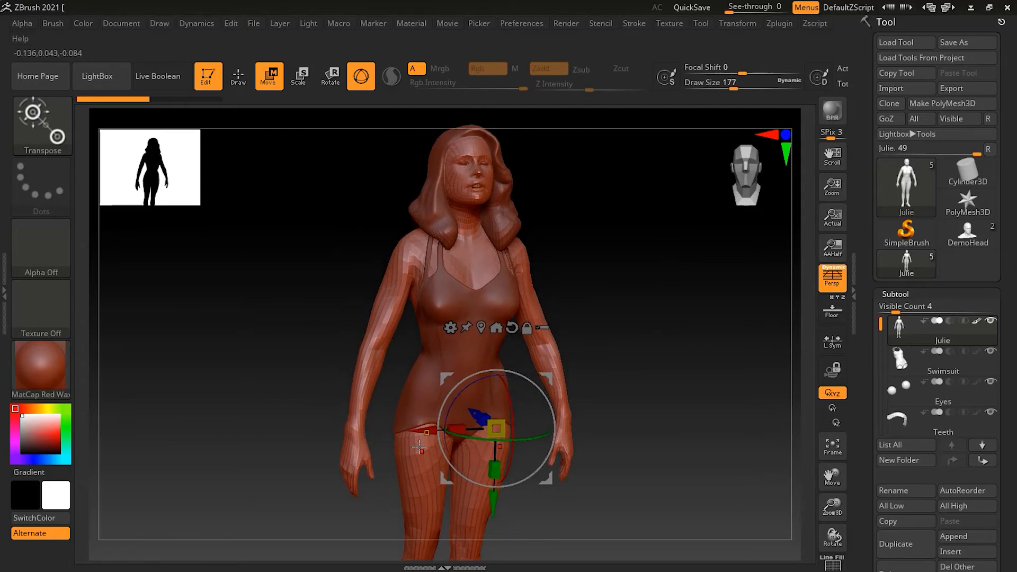
pyautogui.moveTo(712, 386); pyautogui.dragTo(694, 369)
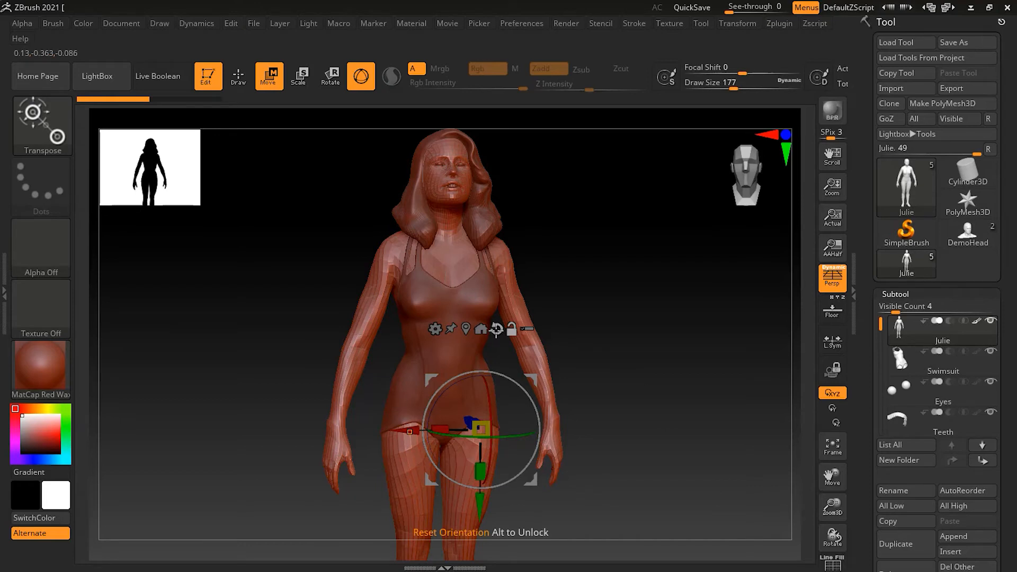
# Step: Reset the gizmo orientation to the world axes, unlock it, and return it to the model's axis
pyautogui.click(497, 330)
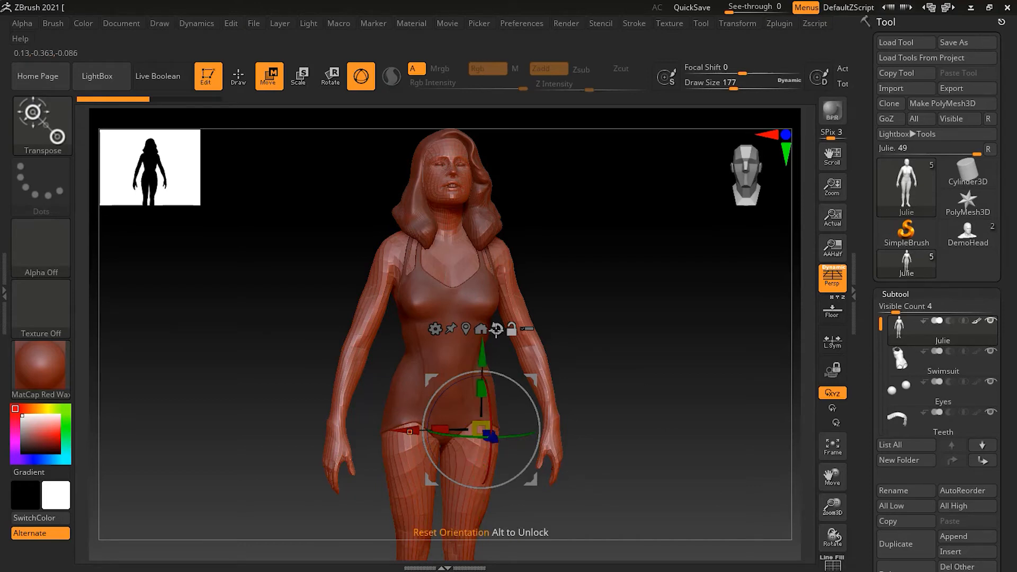
pyautogui.moveTo(663, 393)
pyautogui.mouseDown()
pyautogui.moveTo(617, 393)
pyautogui.moveTo(681, 391)
pyautogui.moveTo(659, 390)
pyautogui.mouseUp()
pyautogui.click(511, 330)
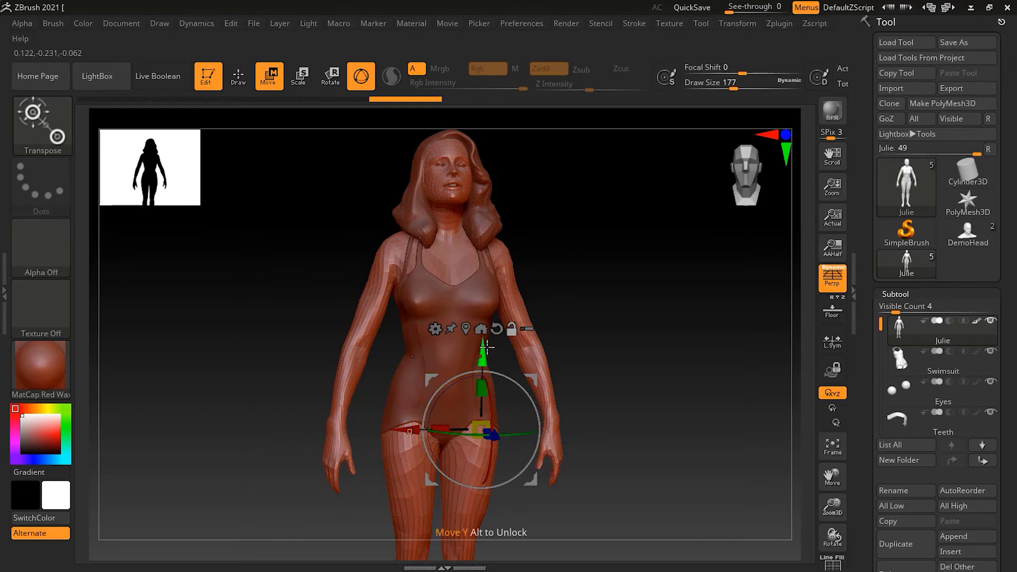
pyautogui.click(484, 329)
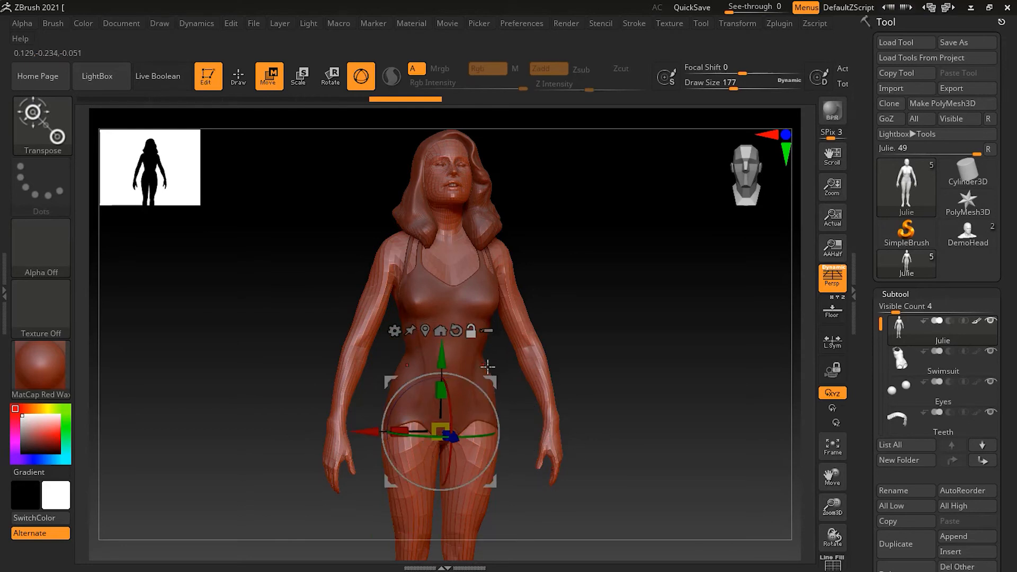
pyautogui.moveTo(627, 380)
pyautogui.mouseDown()
pyautogui.moveTo(562, 384)
pyautogui.moveTo(622, 381)
pyautogui.mouseUp()
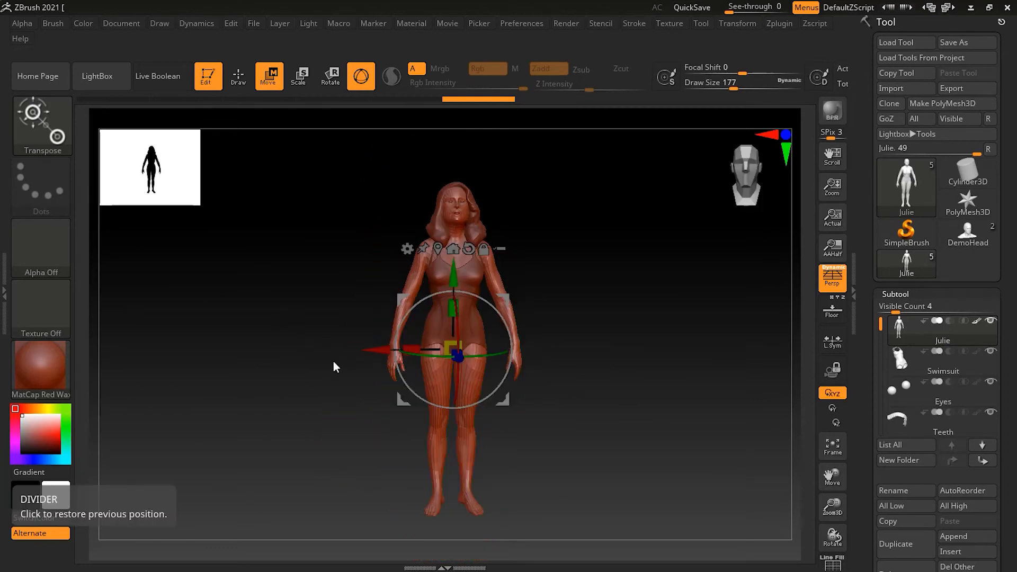
# Step: Rotate Julie slightly around Z, then slide the unlocked gizmo off to her left
pyautogui.moveTo(328, 365); pyautogui.dragTo(617, 332)
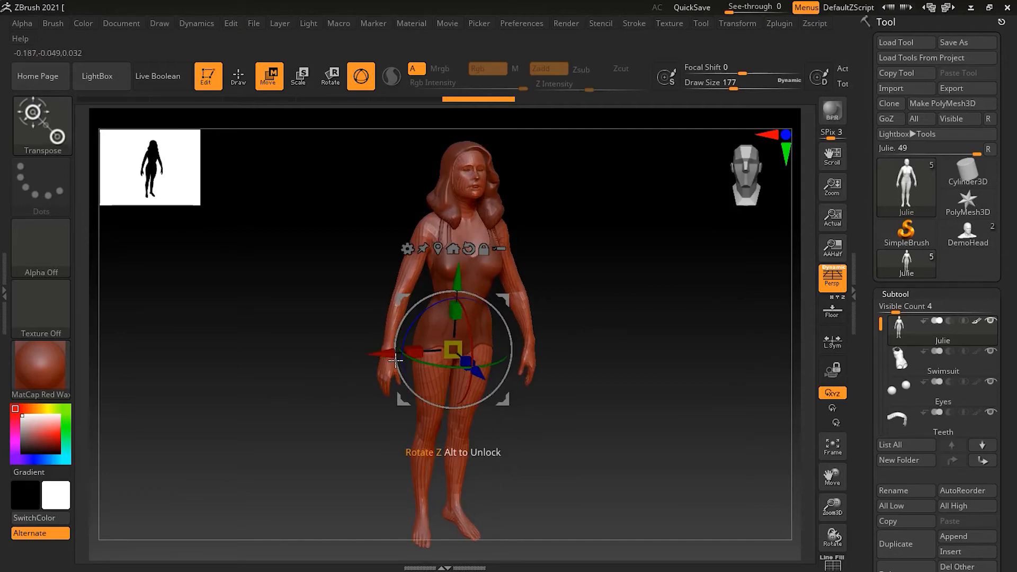
pyautogui.moveTo(395, 361); pyautogui.dragTo(277, 368)
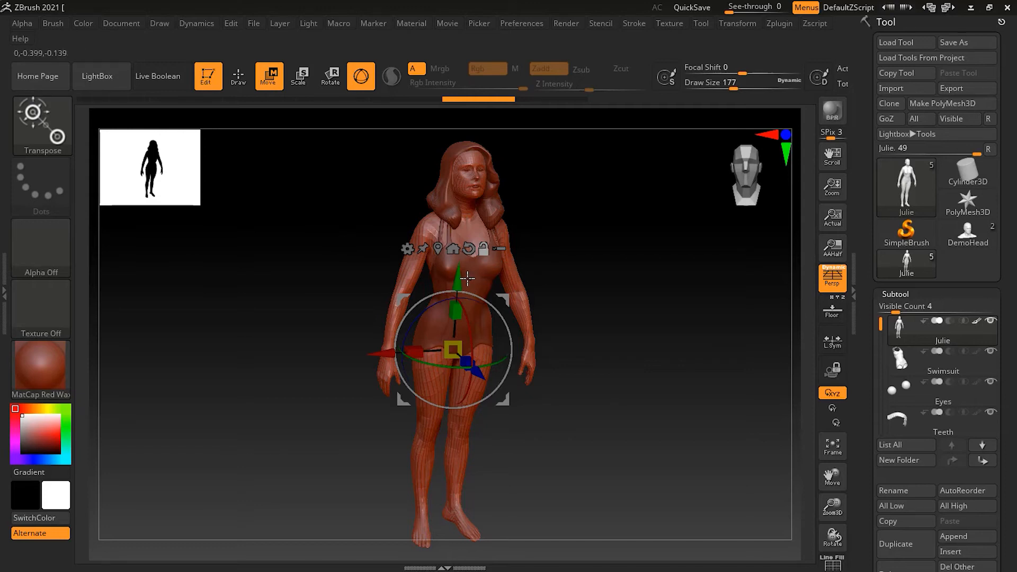
pyautogui.moveTo(457, 271)
pyautogui.keyDown('alt'); pyautogui.mouseDown()
pyautogui.moveTo(461, 175)
pyautogui.moveTo(456, 256)
pyautogui.mouseUp(); pyautogui.keyUp('alt')
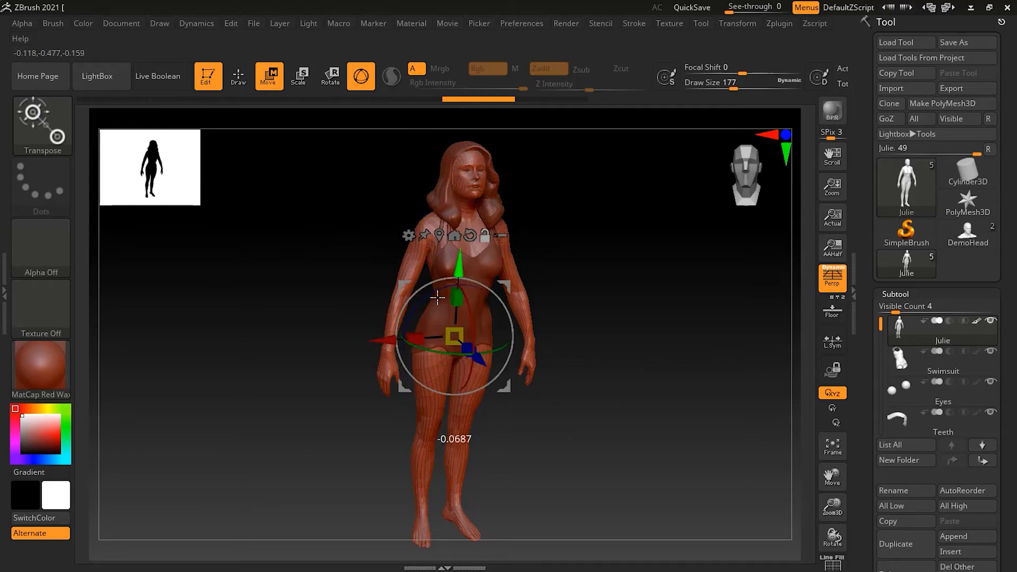
pyautogui.keyDown('alt'); pyautogui.moveTo(374, 347); pyautogui.dragTo(174, 362); pyautogui.keyUp('alt')
pyautogui.moveTo(293, 374)
pyautogui.keyDown('alt'); pyautogui.mouseDown()
pyautogui.moveTo(315, 425)
pyautogui.moveTo(313, 365)
pyautogui.mouseUp(); pyautogui.keyUp('alt')
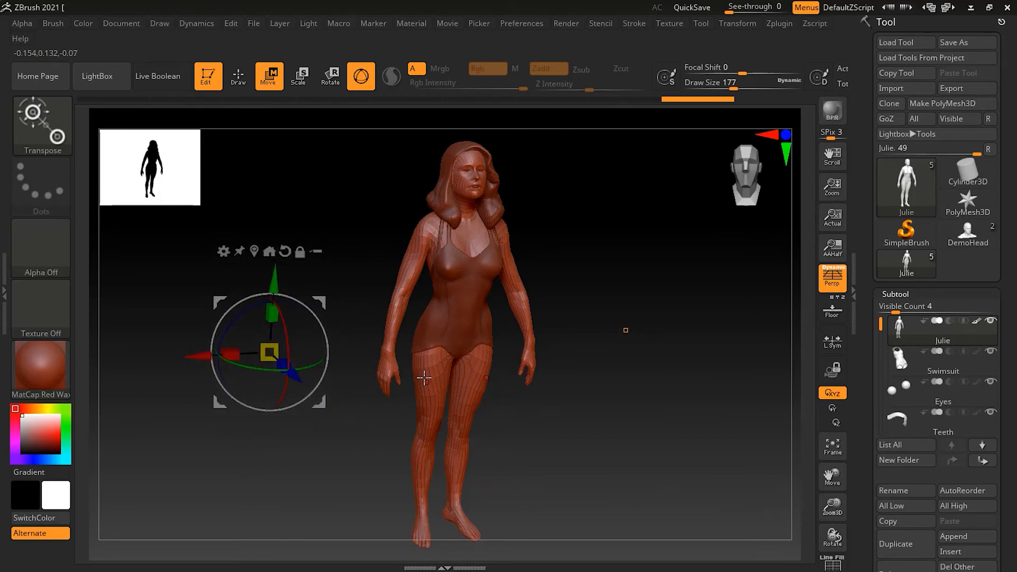
# Step: Try off-centre gizmo drags along X, Z and Y, undoing each distortion
pyautogui.moveTo(195, 358)
pyautogui.mouseDown()
pyautogui.moveTo(261, 354)
pyautogui.moveTo(175, 355)
pyautogui.moveTo(297, 359)
pyautogui.moveTo(212, 356)
pyautogui.mouseUp()
pyautogui.hotkey('ctrl', 'z')
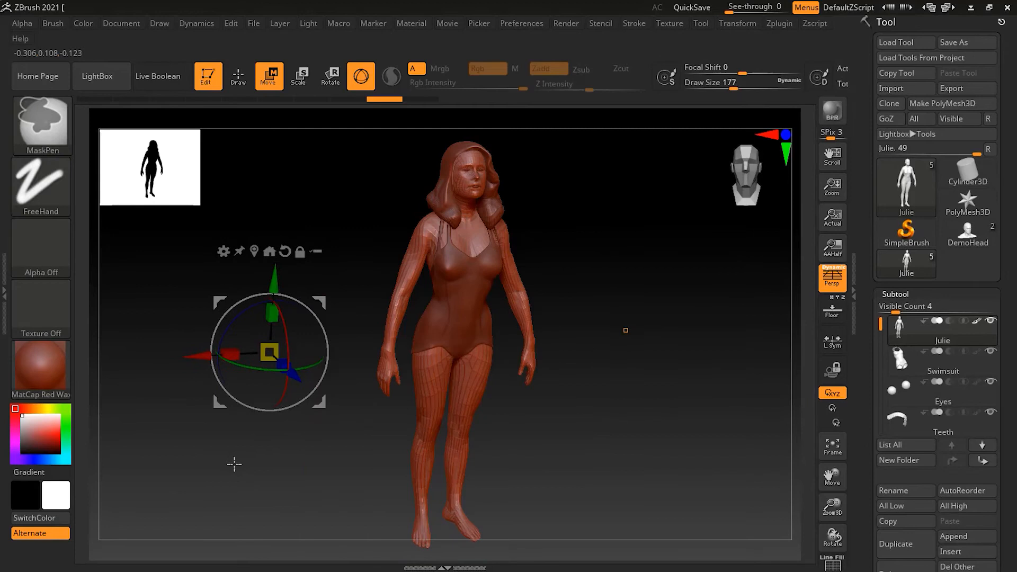
pyautogui.moveTo(294, 384)
pyautogui.mouseDown()
pyautogui.moveTo(326, 435)
pyautogui.moveTo(304, 395)
pyautogui.mouseUp()
pyautogui.hotkey('ctrl', 'z')
pyautogui.moveTo(275, 276); pyautogui.dragTo(277, 190)
pyautogui.hotkey('ctrl', 'z')
pyautogui.hotkey('ctrl', 'z')
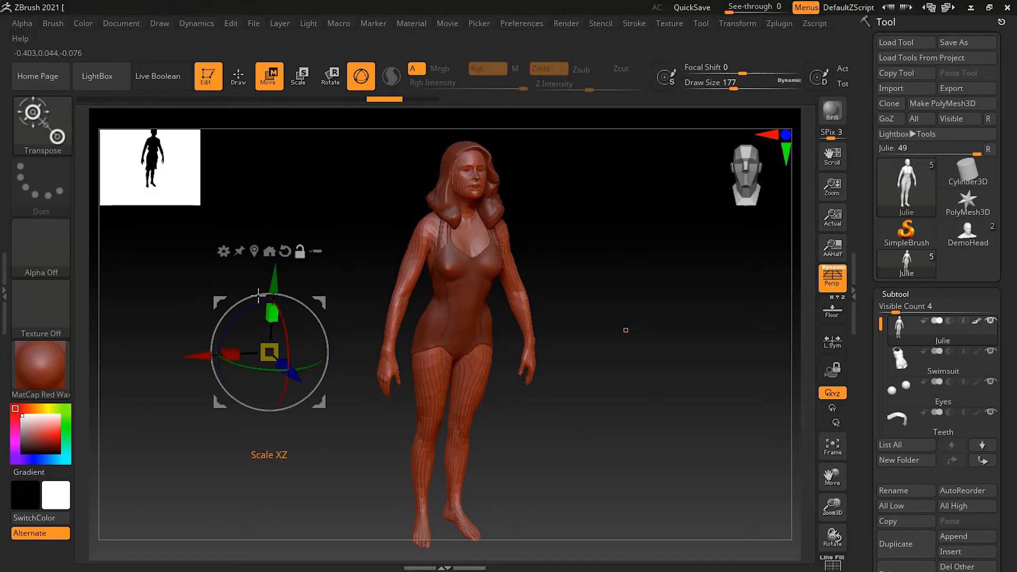
# Step: Recentre the gizmo with Go To Axis and move Julie's body forward along Z
pyautogui.click(270, 252)
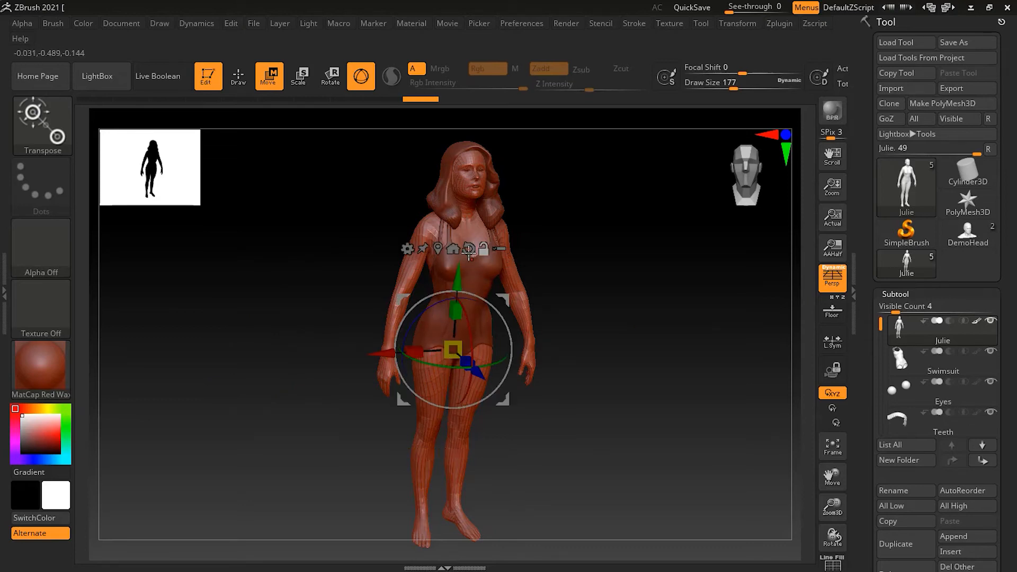
pyautogui.moveTo(632, 362)
pyautogui.mouseDown()
pyautogui.moveTo(600, 339)
pyautogui.moveTo(622, 359)
pyautogui.mouseUp()
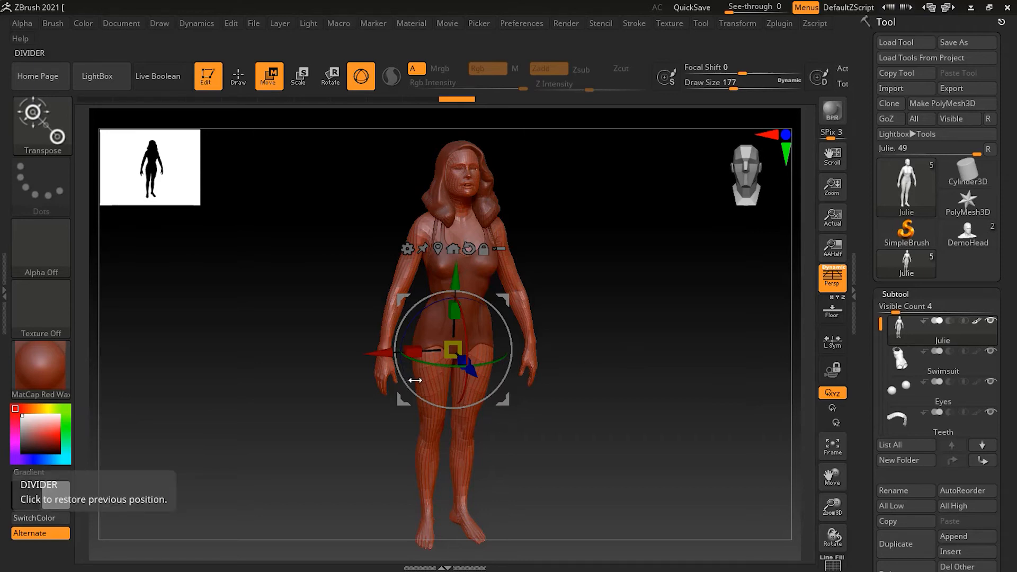
pyautogui.moveTo(473, 374); pyautogui.dragTo(569, 492)
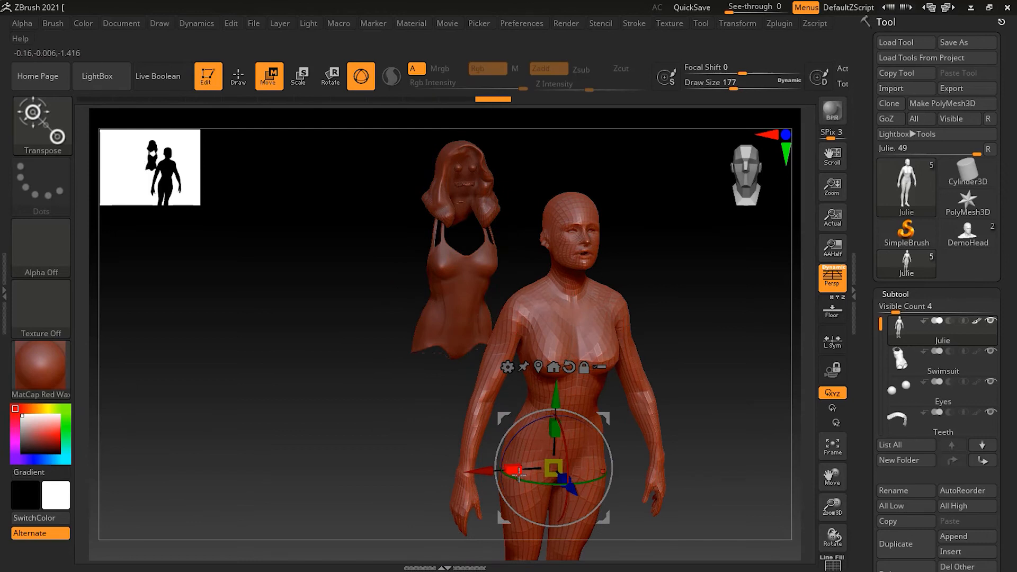
pyautogui.hotkey('ctrl', 'z')
pyautogui.click(922, 335)
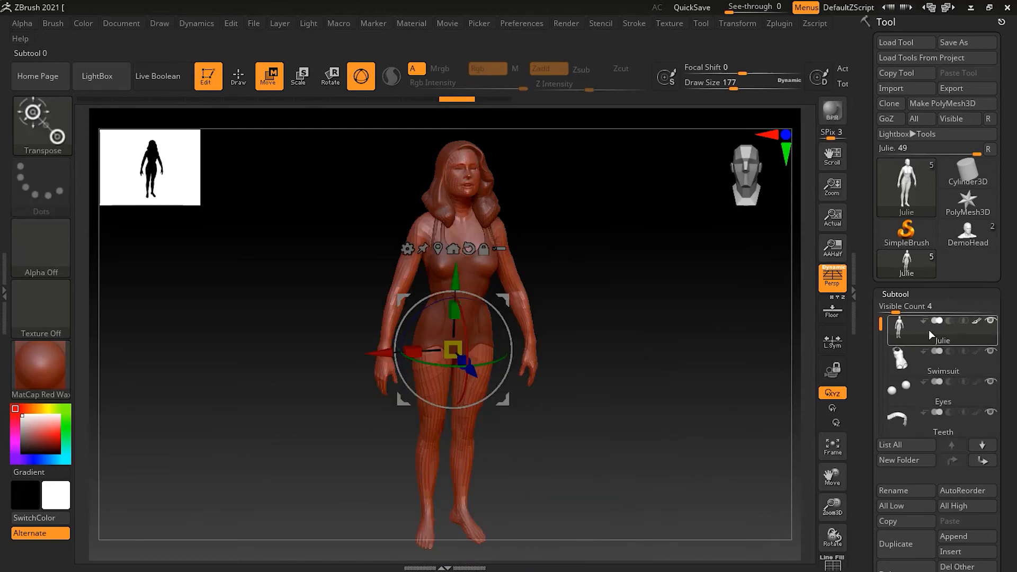
pyautogui.moveTo(952, 341)
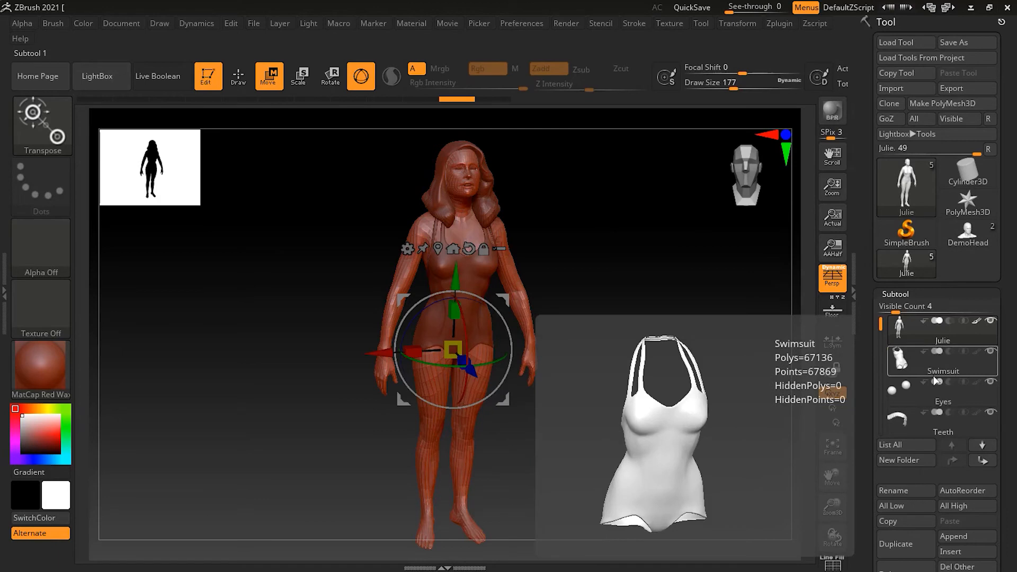
pyautogui.moveTo(880, 328)
pyautogui.mouseDown()
pyautogui.moveTo(879, 365)
pyautogui.moveTo(878, 314)
pyautogui.mouseUp()
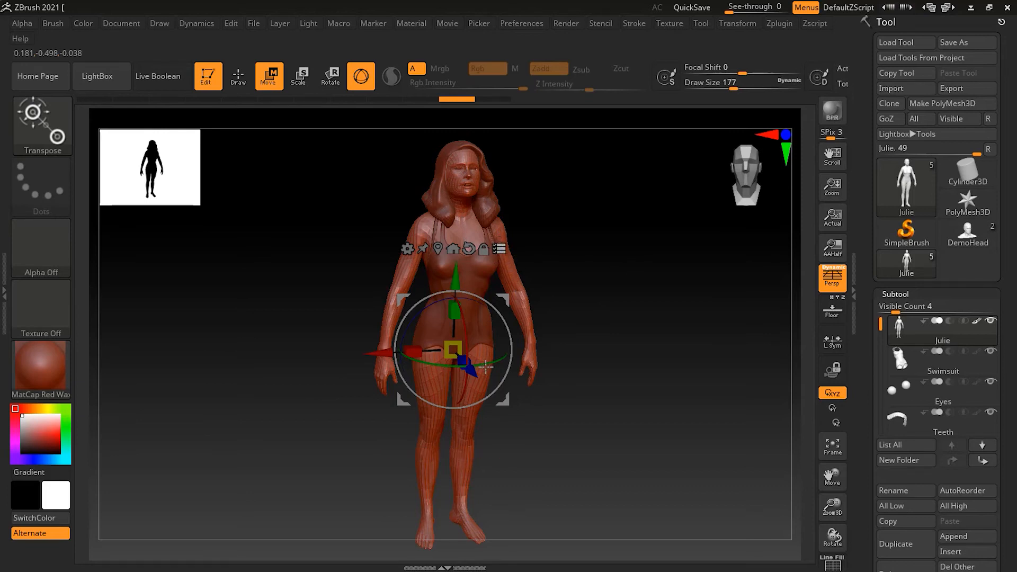
# Step: Nudge the Julie figure left with the gizmo's red X arrow
pyautogui.moveTo(379, 355); pyautogui.dragTo(354, 354)
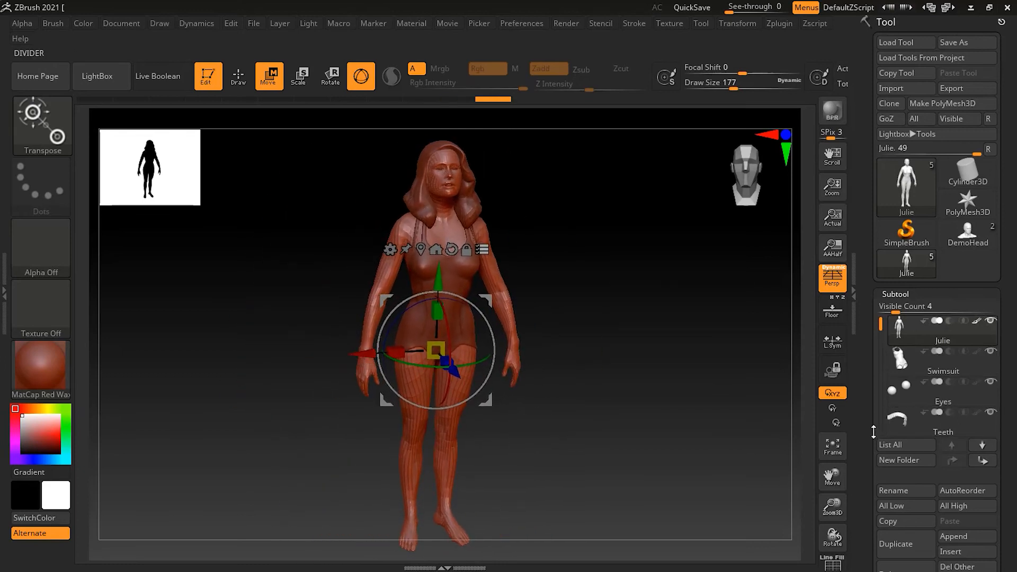
pyautogui.moveTo(455, 373); pyautogui.dragTo(509, 360)
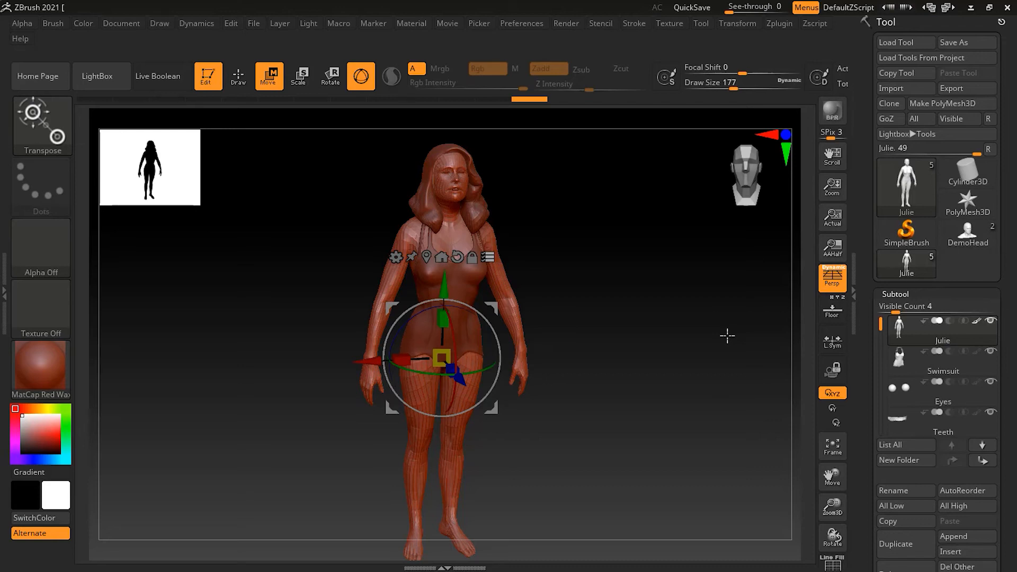
pyautogui.press('ctrl')
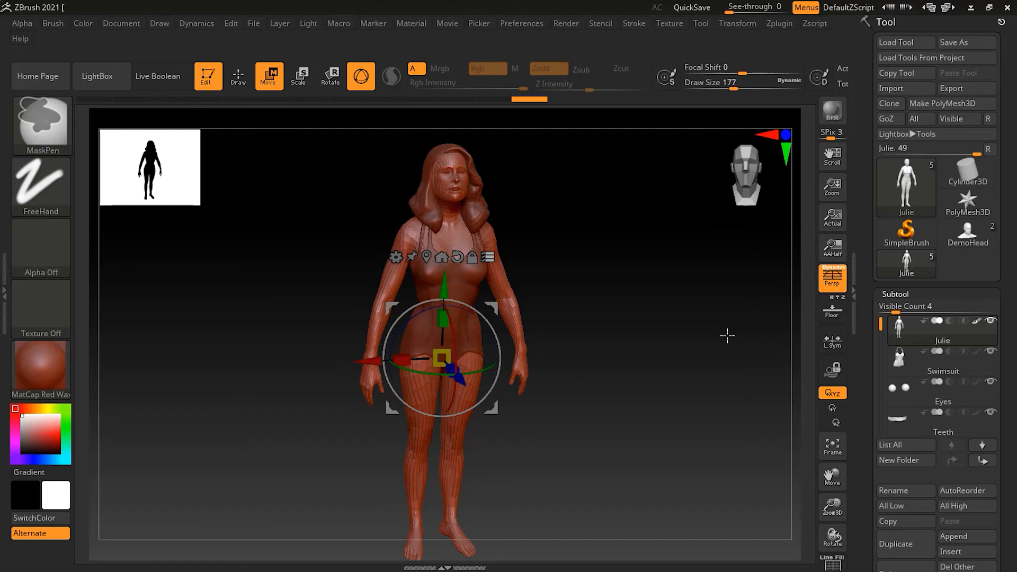
pyautogui.hotkey('ctrl', 'shift')
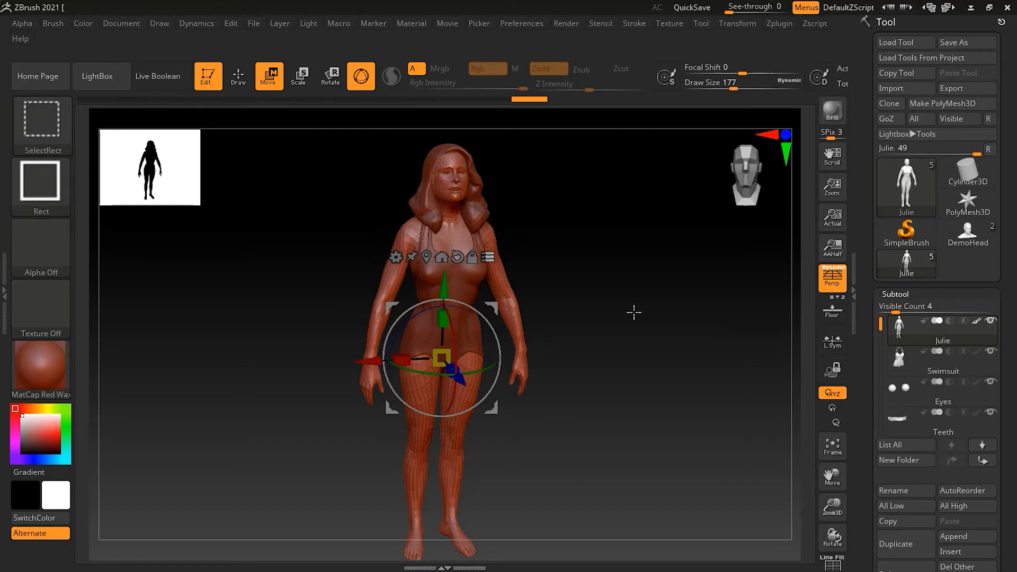
# Step: Isolate the hair subtool, test-move it along X, and undo back onto the head
pyautogui.keyDown('ctrl'); pyautogui.keyDown('shift'); pyautogui.click(422, 201); pyautogui.keyUp('shift'); pyautogui.keyUp('ctrl')
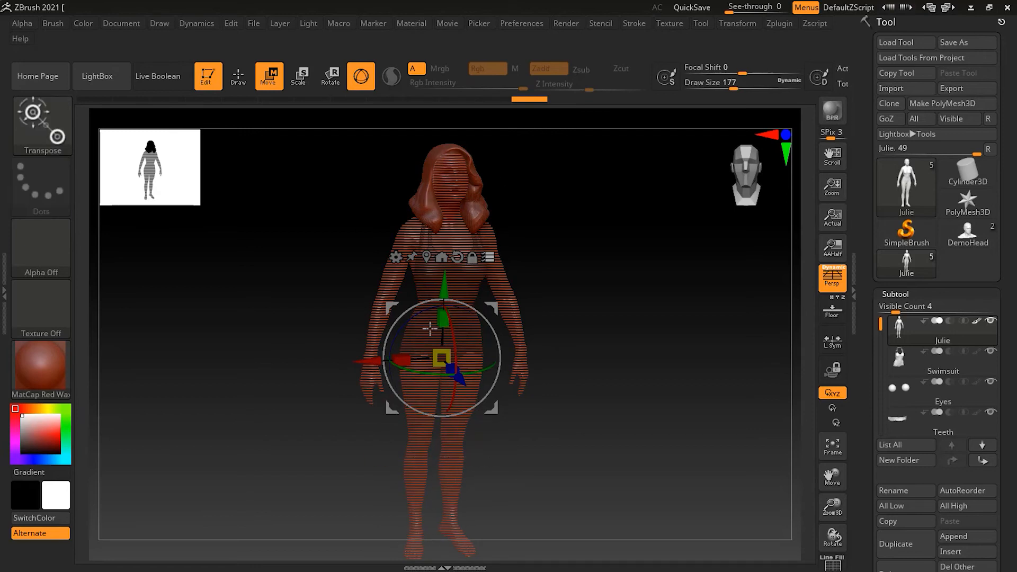
pyautogui.moveTo(369, 361); pyautogui.dragTo(466, 341)
pyautogui.hotkey('ctrl', 'z')
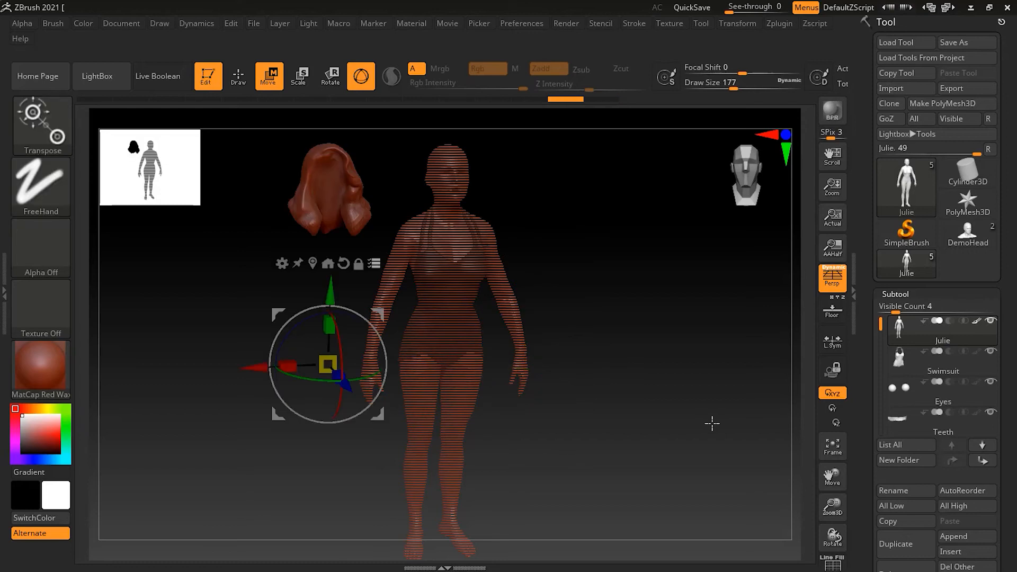
pyautogui.hotkey('ctrl', 'z')
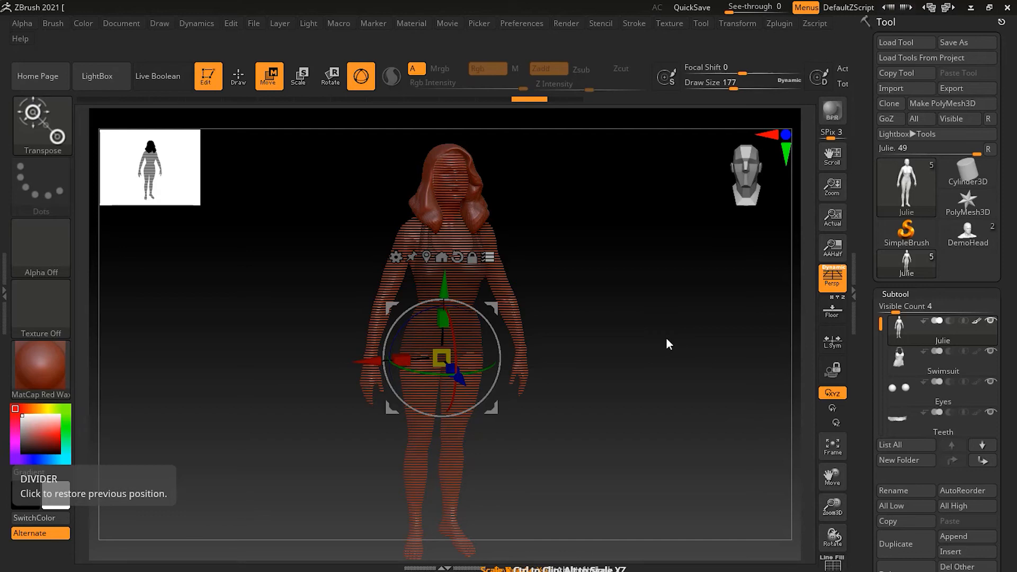
# Step: Add the swimsuit to the active set and slide hair and swimsuit right along X
pyautogui.hotkey('ctrl', 'shift')
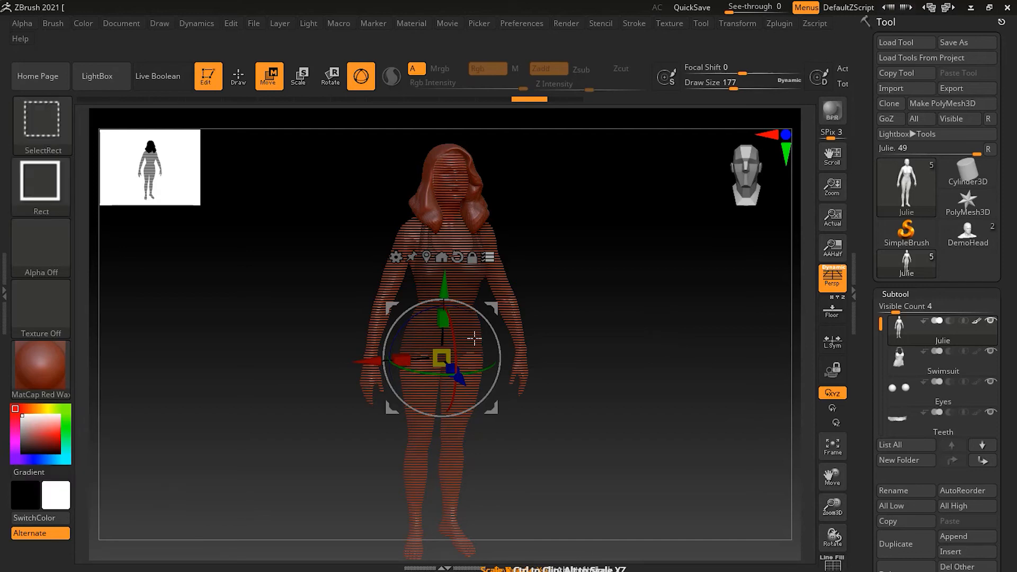
pyautogui.keyDown('ctrl'); pyautogui.keyDown('shift'); pyautogui.click(466, 322); pyautogui.keyUp('shift'); pyautogui.keyUp('ctrl')
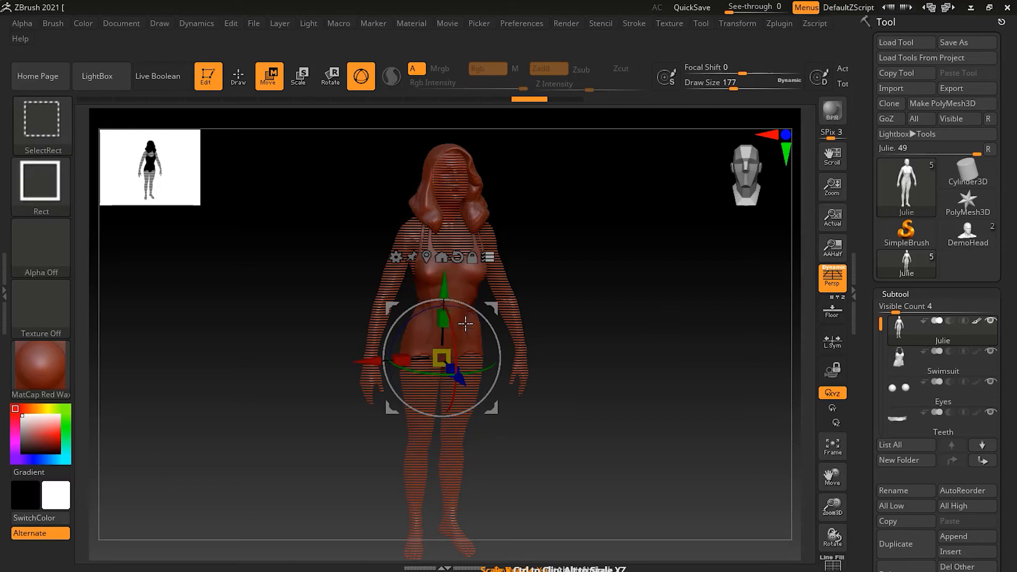
pyautogui.moveTo(373, 363)
pyautogui.mouseDown()
pyautogui.moveTo(243, 370)
pyautogui.moveTo(542, 338)
pyautogui.moveTo(304, 372)
pyautogui.moveTo(287, 384)
pyautogui.moveTo(543, 348)
pyautogui.moveTo(275, 386)
pyautogui.moveTo(457, 375)
pyautogui.moveTo(598, 395)
pyautogui.mouseUp()
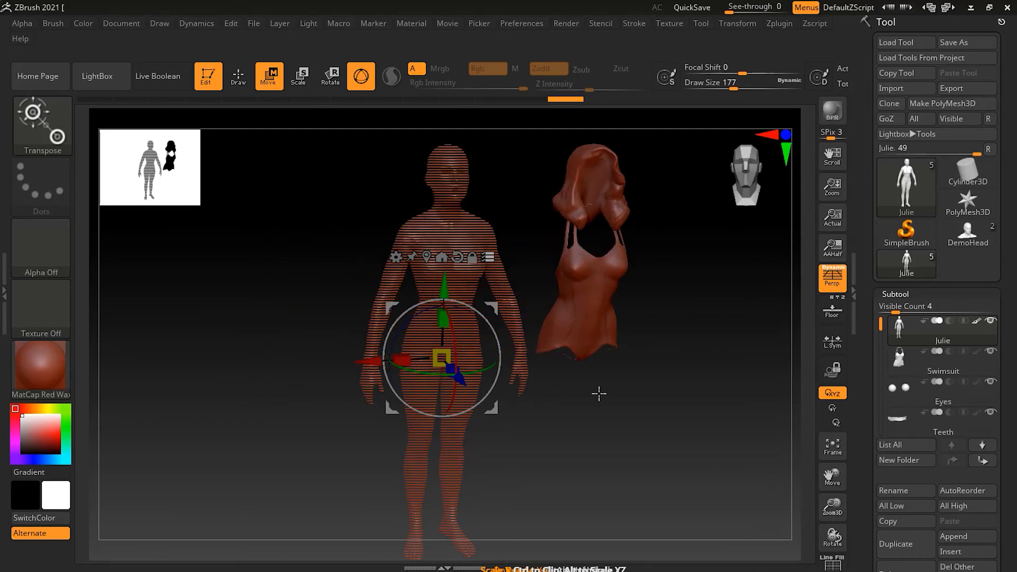
# Step: Undo the hair and swimsuit move, then invert the active subtools to the body only
pyautogui.press('ctrl')
pyautogui.hotkey('ctrl', 'z')
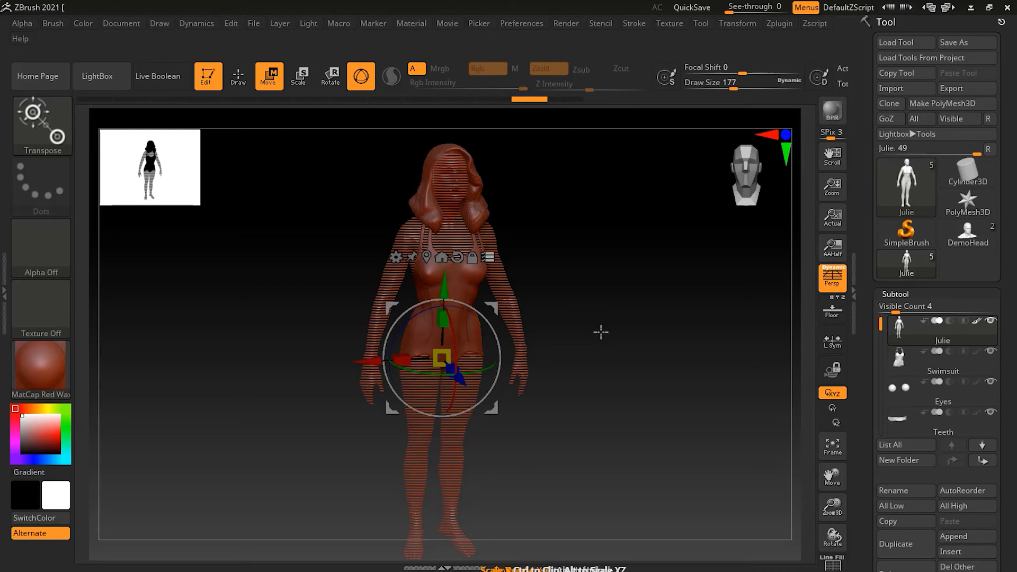
pyautogui.hotkey('ctrl', 'shift')
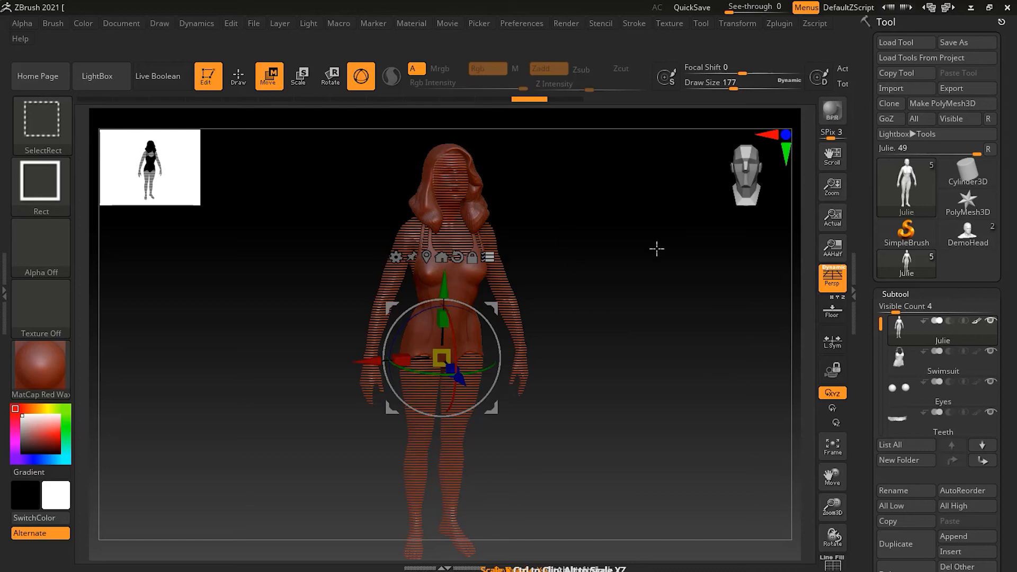
pyautogui.keyDown('ctrl'); pyautogui.keyDown('shift'); pyautogui.click(627, 228); pyautogui.keyUp('shift'); pyautogui.keyUp('ctrl')
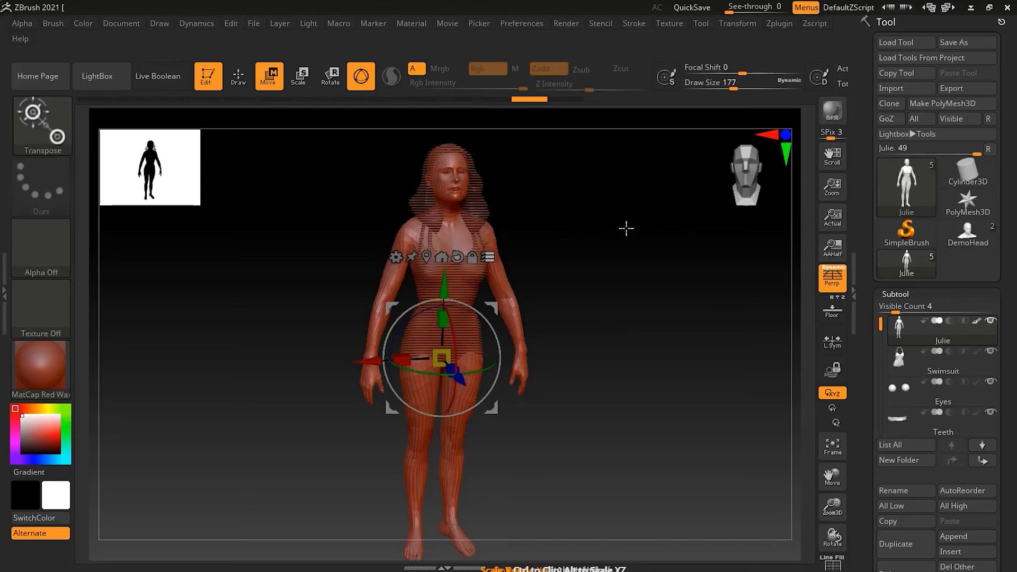
# Step: Test-move the body alone along X and undo it back inside the swimsuit
pyautogui.click(375, 361)
pyautogui.moveTo(375, 361); pyautogui.dragTo(532, 365)
pyautogui.hotkey('ctrl', 'z')
# Step: Reactivate all subtools with a Ctrl+Shift marquee, then test-move the figure and undo
pyautogui.hotkey('ctrl', 'shift')
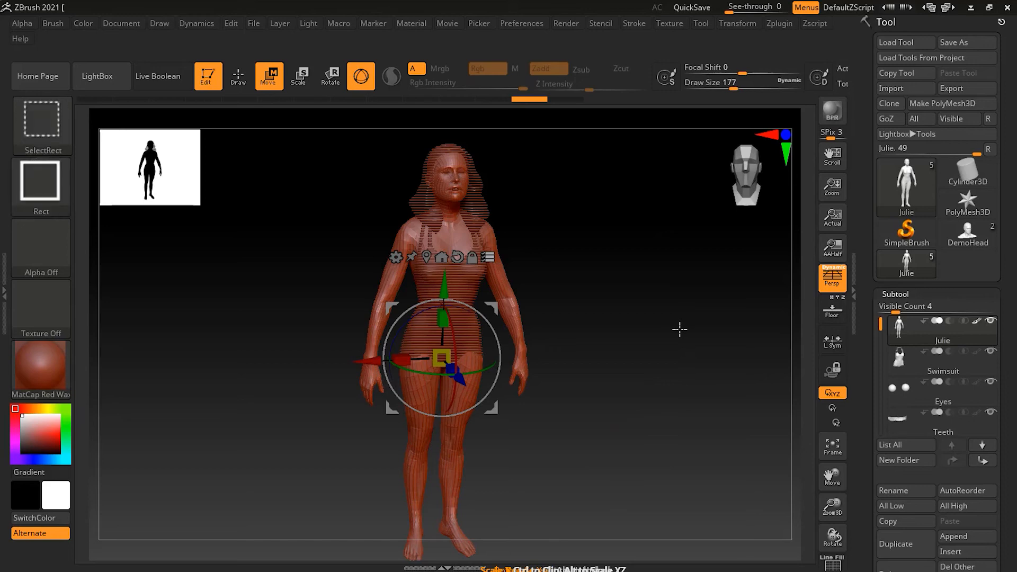
pyautogui.keyDown('ctrl'); pyautogui.keyDown('shift'); pyautogui.moveTo(620, 245); pyautogui.dragTo(674, 303); pyautogui.keyUp('shift'); pyautogui.keyUp('ctrl')
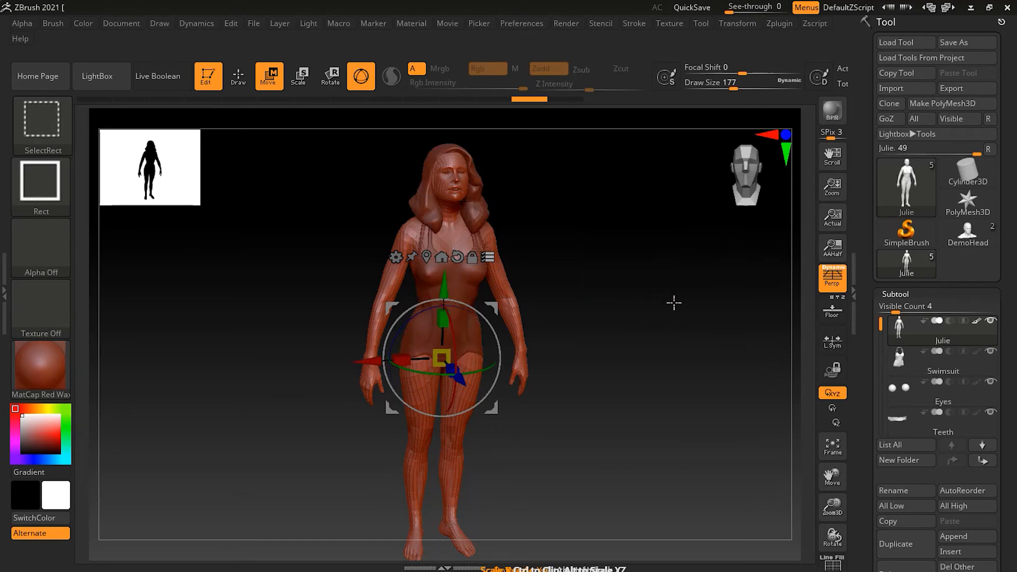
pyautogui.moveTo(403, 362)
pyautogui.mouseDown()
pyautogui.moveTo(292, 366)
pyautogui.moveTo(432, 393)
pyautogui.mouseUp()
pyautogui.hotkey('ctrl', 'z')
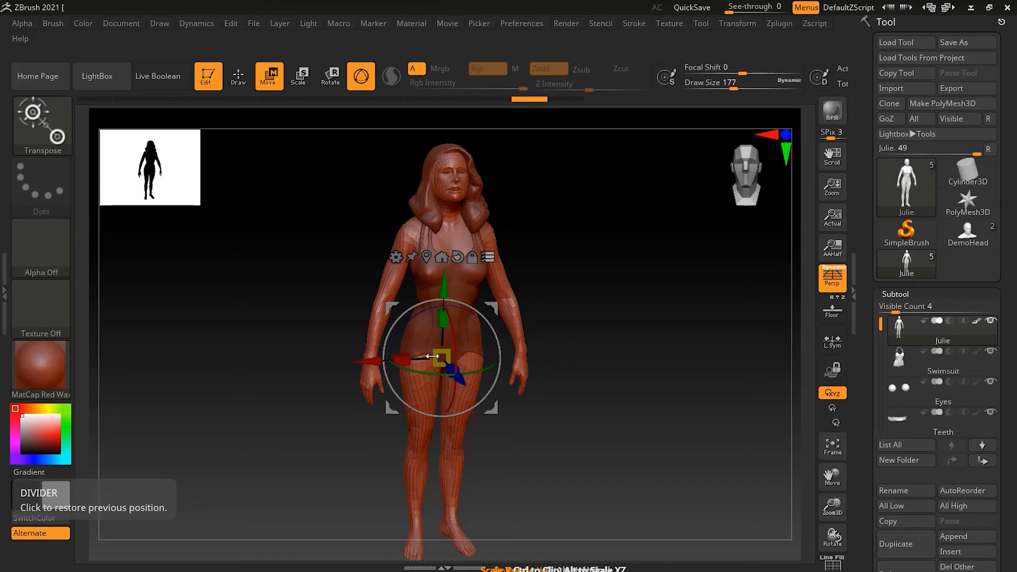
# Step: Zoom in on the hips, unlock the gizmo with Alt, and place it on the hand
pyautogui.moveTo(314, 361)
pyautogui.mouseDown()
pyautogui.moveTo(343, 365)
pyautogui.moveTo(314, 361)
pyautogui.mouseUp()
pyautogui.keyDown('alt'); pyautogui.moveTo(311, 396); pyautogui.dragTo(356, 455); pyautogui.keyUp('alt')
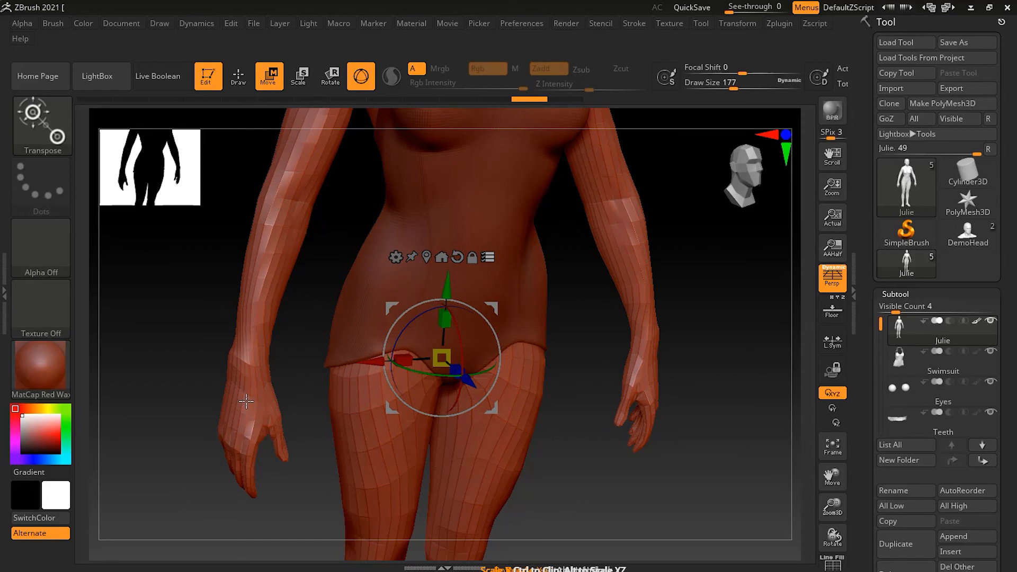
pyautogui.press('alt')
pyautogui.keyDown('alt'); pyautogui.moveTo(186, 433); pyautogui.dragTo(444, 367); pyautogui.keyUp('alt')
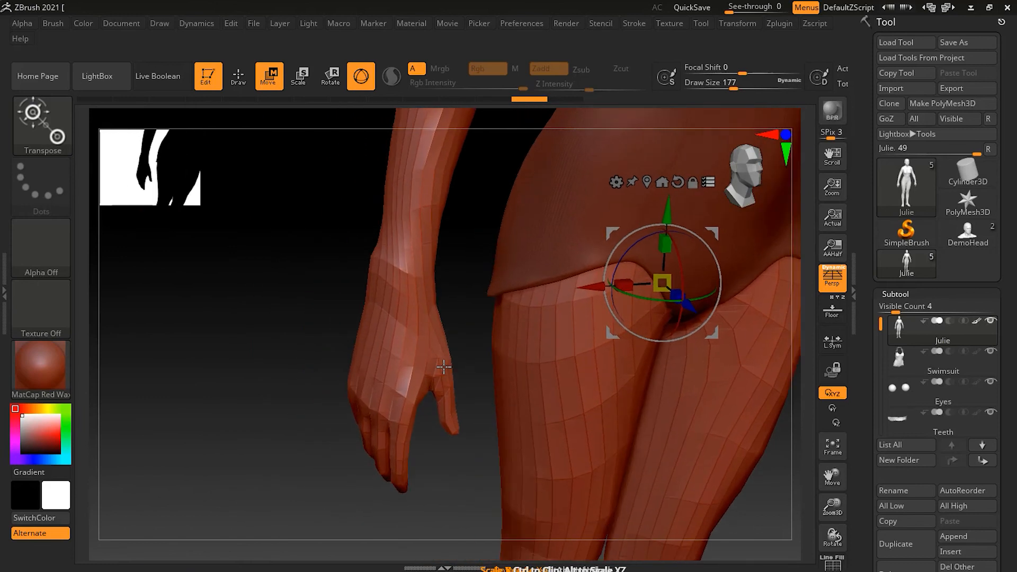
pyautogui.press('alt')
pyautogui.keyDown('alt'); pyautogui.click(373, 342); pyautogui.keyUp('alt')
# Step: Reframe the view and reposition the gizmo pivot onto Julie's knee
pyautogui.moveTo(452, 450); pyautogui.dragTo(427, 418)
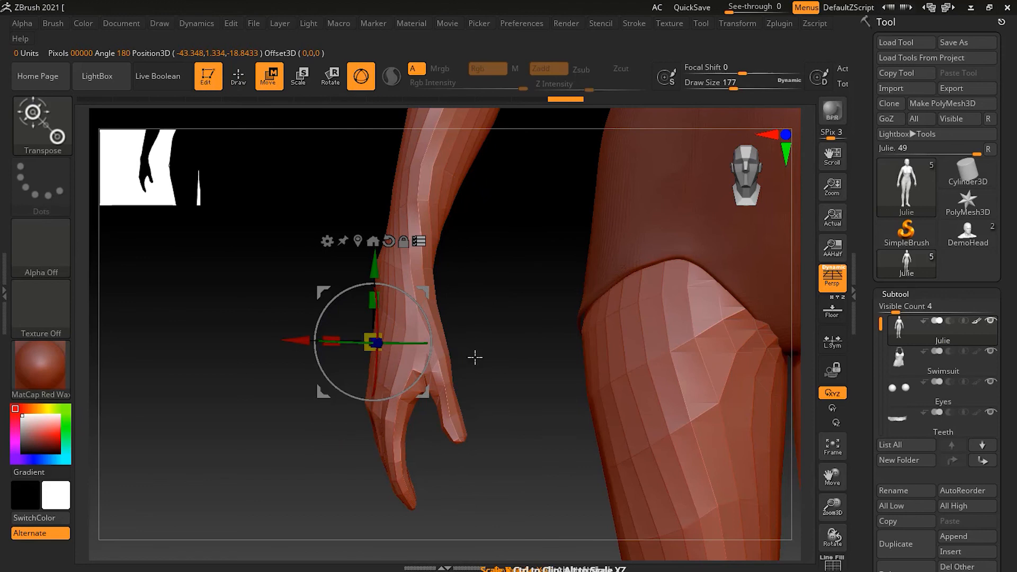
pyautogui.keyDown('alt'); pyautogui.moveTo(518, 350); pyautogui.dragTo(490, 268); pyautogui.keyUp('alt')
pyautogui.keyDown('alt'); pyautogui.moveTo(488, 357); pyautogui.dragTo(470, 389); pyautogui.keyUp('alt')
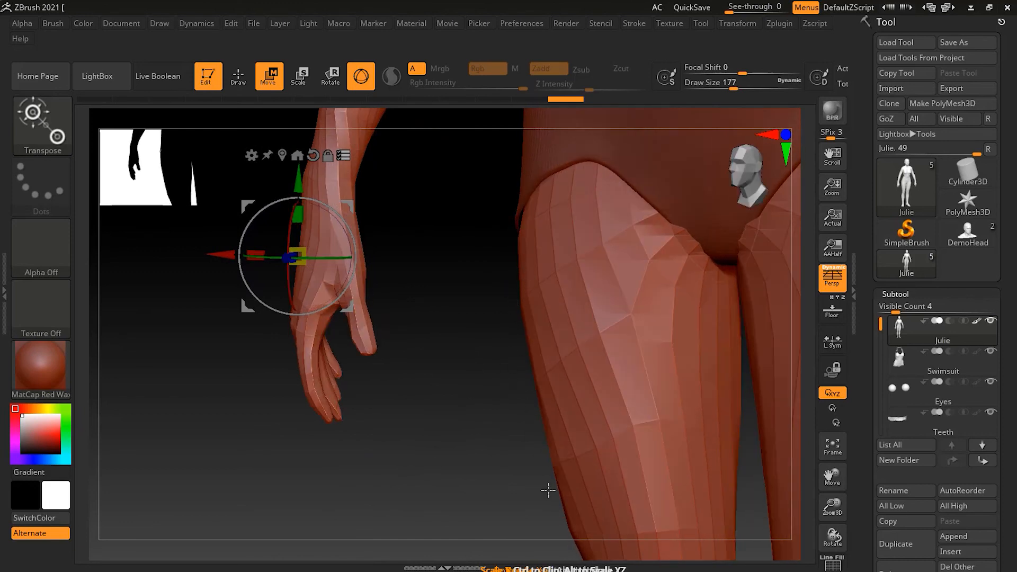
pyautogui.keyDown('alt'); pyautogui.moveTo(509, 460); pyautogui.dragTo(494, 401); pyautogui.keyUp('alt')
pyautogui.moveTo(526, 457)
pyautogui.keyDown('alt'); pyautogui.mouseDown()
pyautogui.moveTo(500, 339)
pyautogui.moveTo(504, 413)
pyautogui.moveTo(540, 462)
pyautogui.mouseUp(); pyautogui.keyUp('alt')
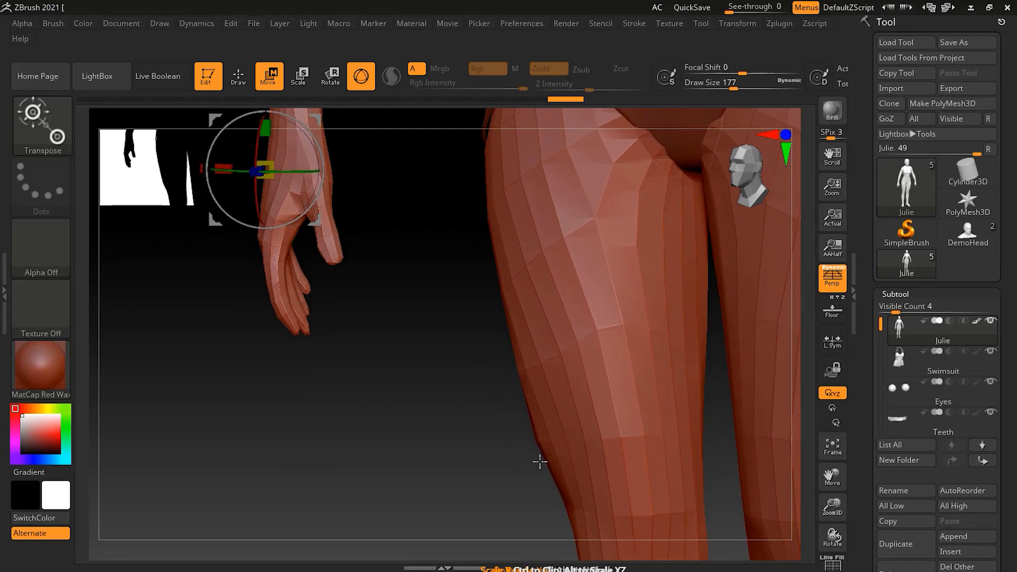
pyautogui.click(555, 480)
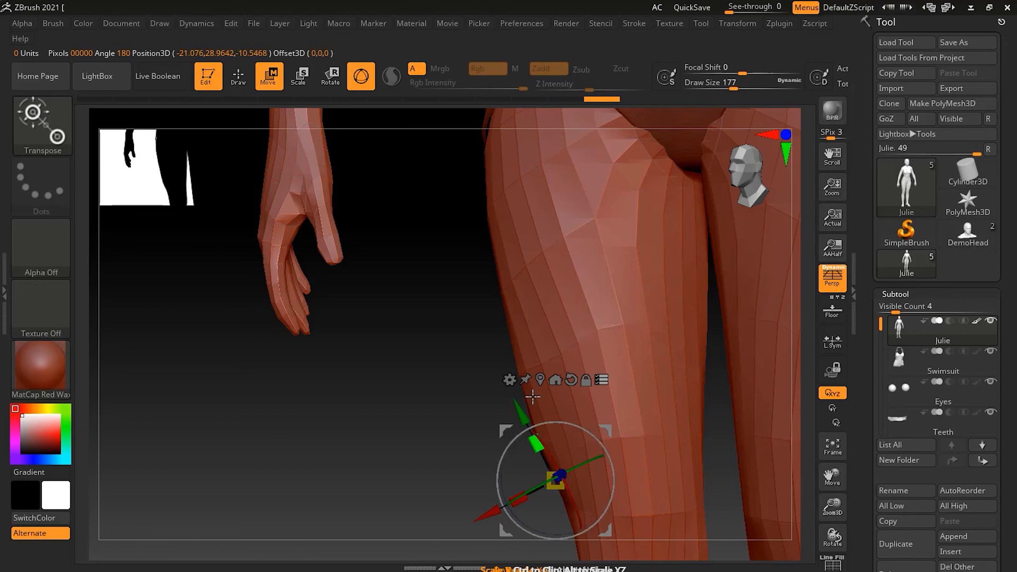
pyautogui.moveTo(424, 407); pyautogui.dragTo(416, 441)
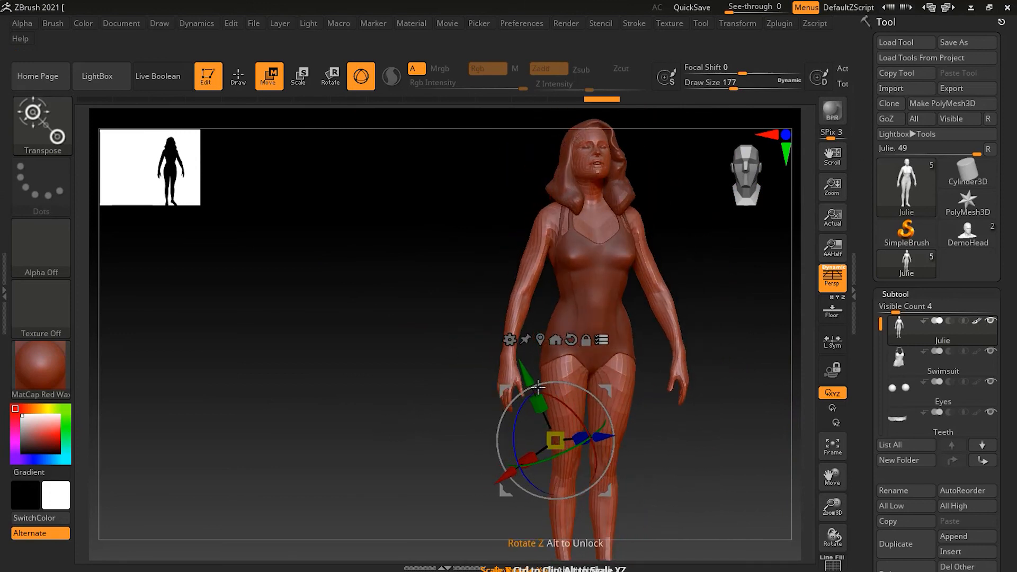
# Step: Rotate the figure, hair and swimsuit around the knee pivot with the rotation ring
pyautogui.moveTo(714, 413); pyautogui.dragTo(575, 436)
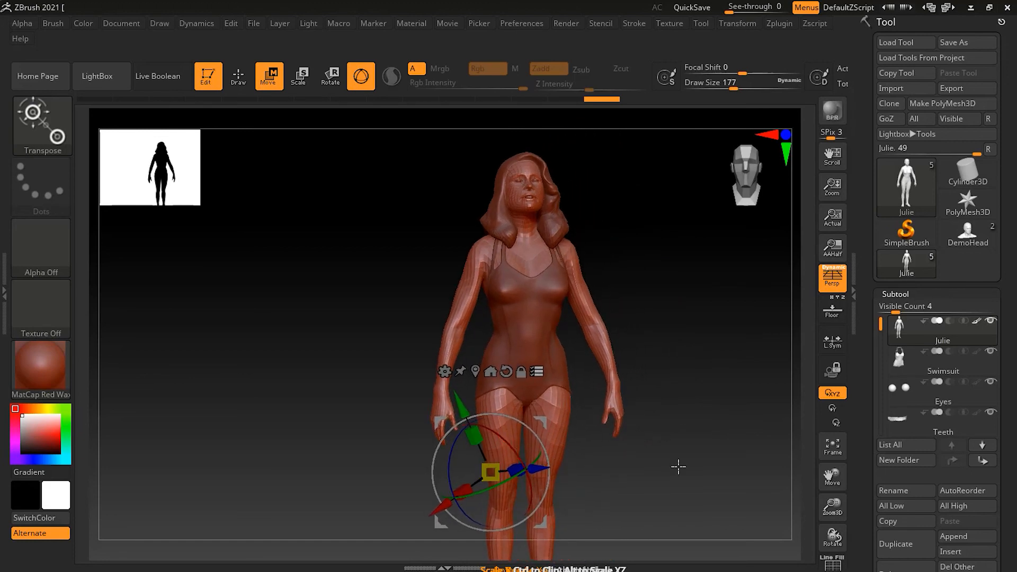